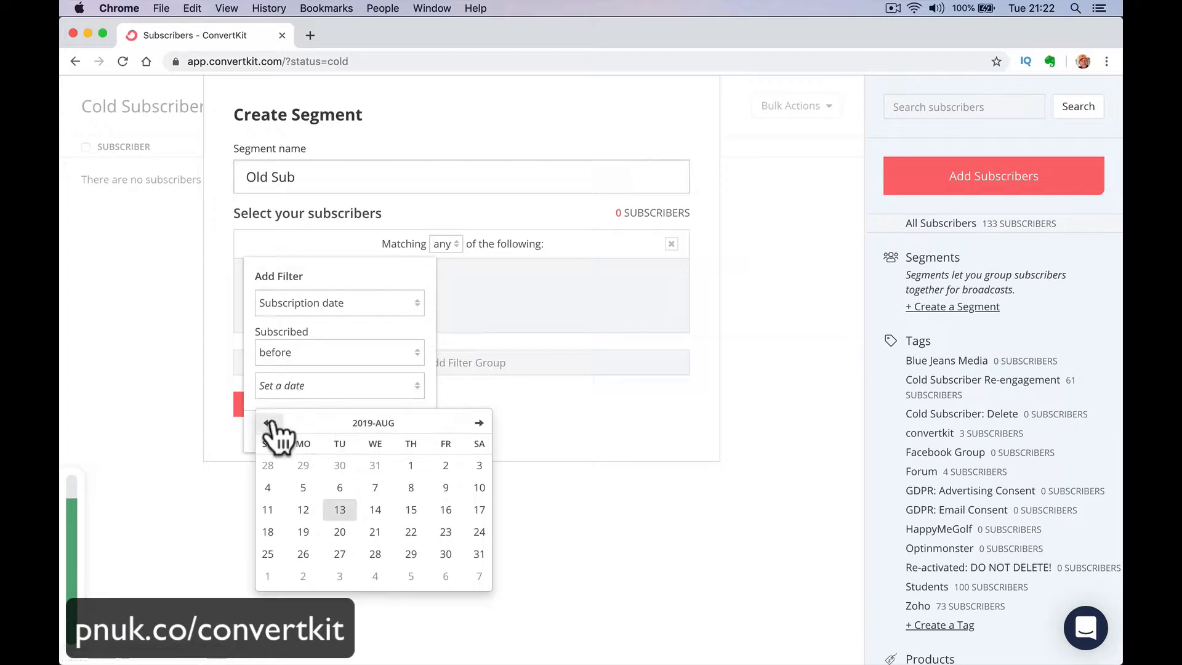
# Set the subscribed-before date to December 31, 2018, 12:00 AM, add the filter and save the Old Sub segment
pyautogui.click(269, 423)
pyautogui.click(268, 423)
pyautogui.click(269, 422)
pyautogui.click(269, 423)
pyautogui.click(268, 423)
pyautogui.click(268, 423)
pyautogui.click(268, 423)
pyautogui.click(269, 423)
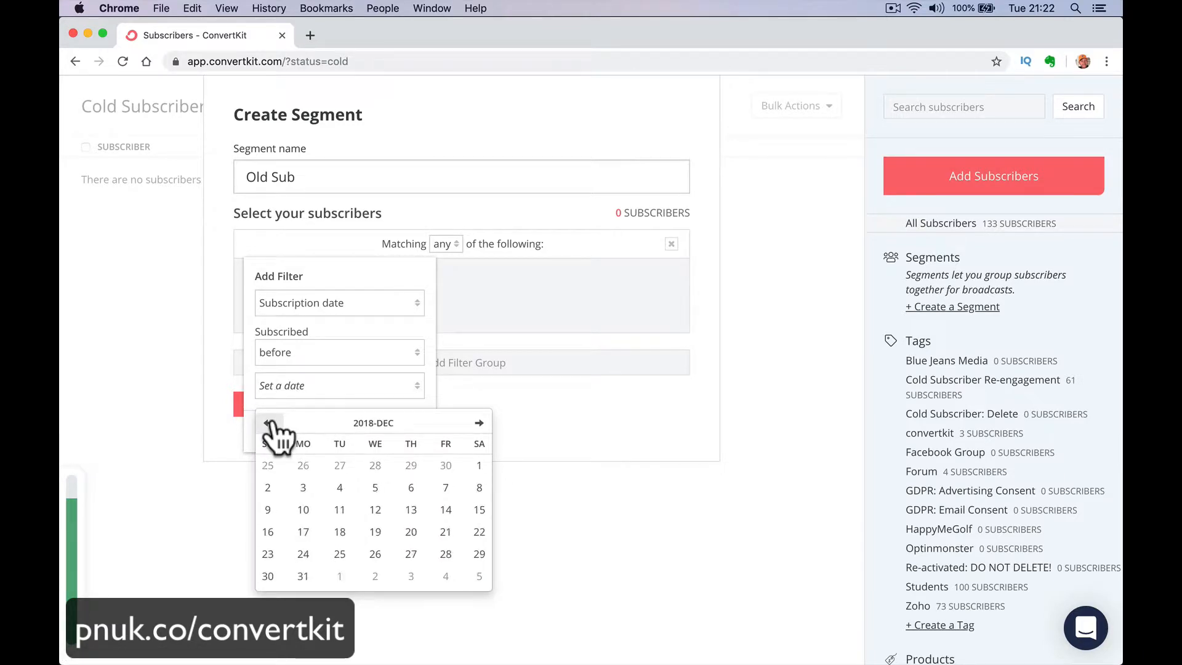
pyautogui.click(304, 577)
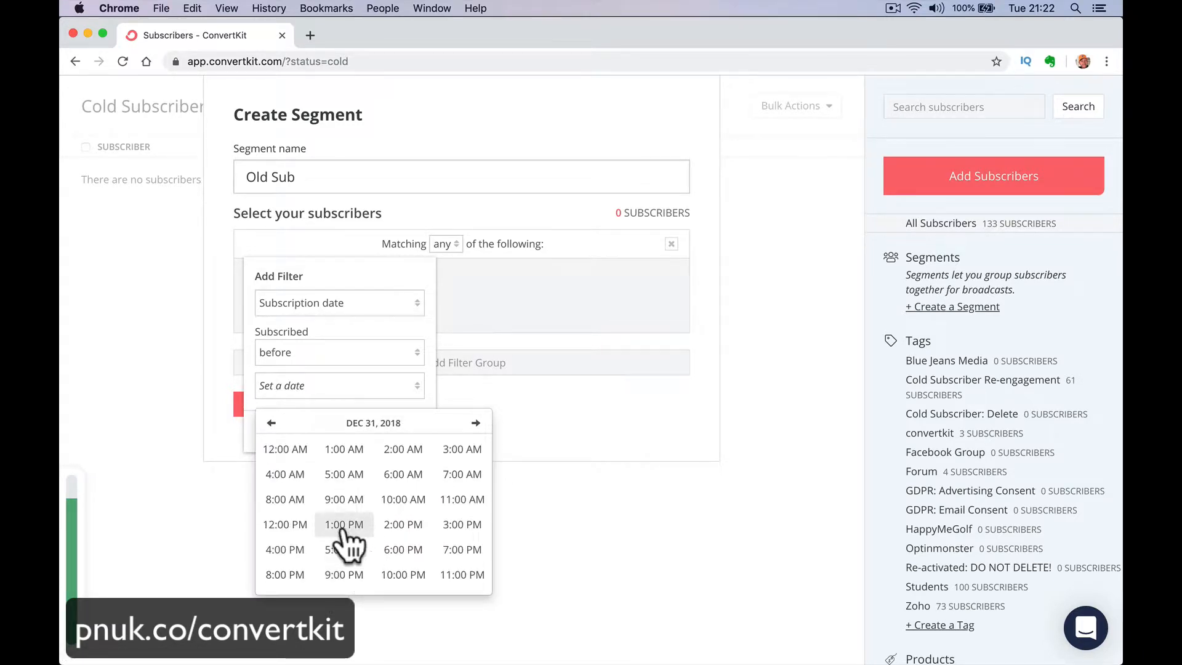
pyautogui.click(285, 451)
pyautogui.click(278, 456)
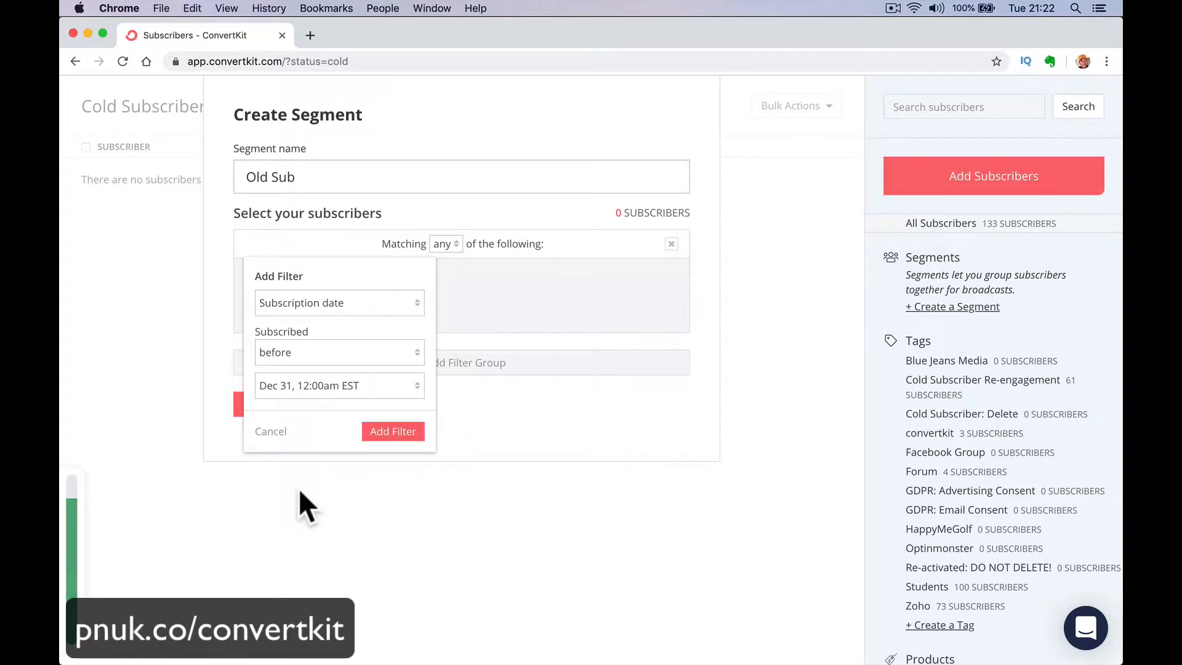
pyautogui.click(400, 434)
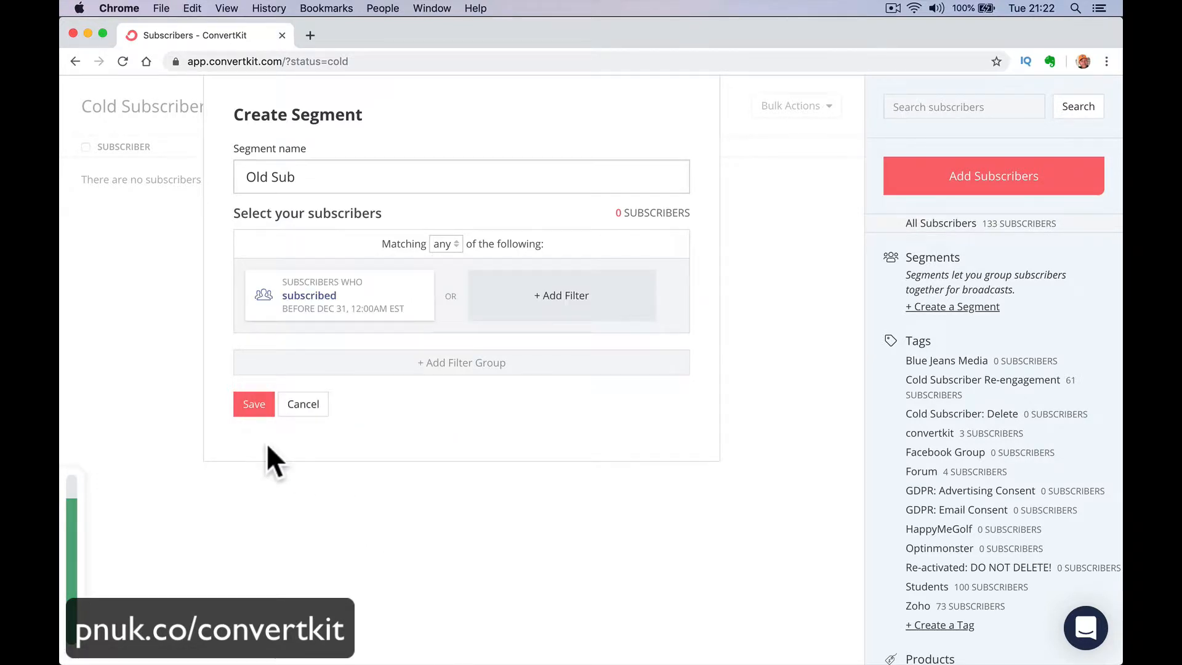
pyautogui.click(256, 409)
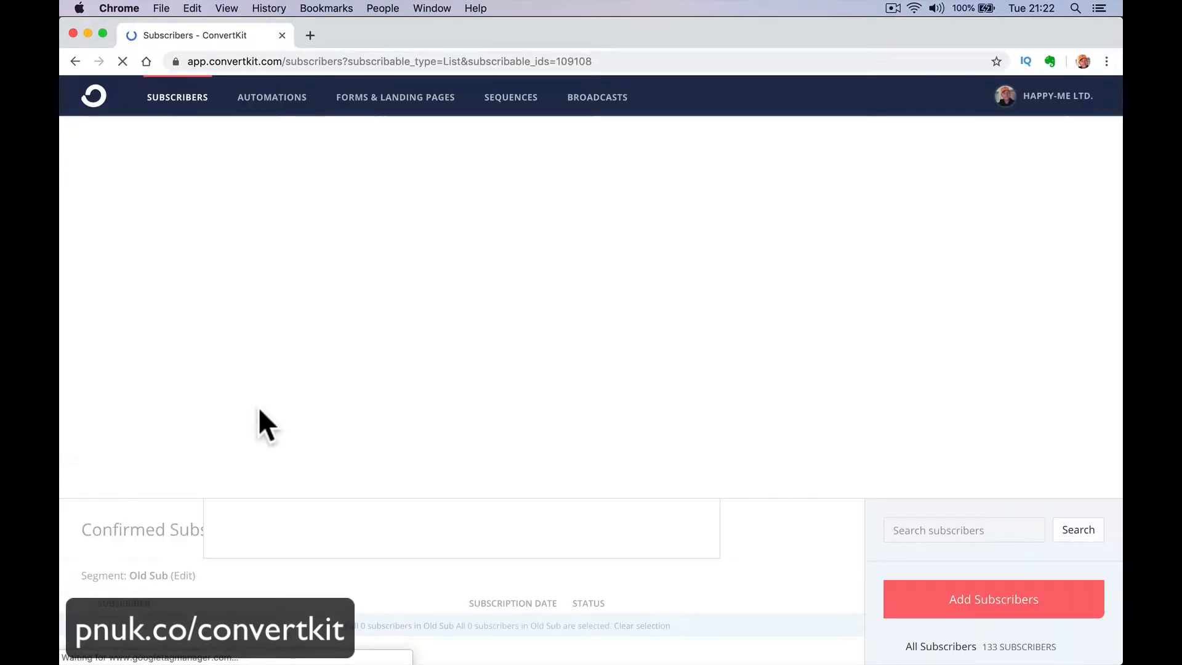
# Start a new subscriber segment and name it August Subs
pyautogui.scroll(-5, 326, 458)
pyautogui.scroll(-2, 332, 468)
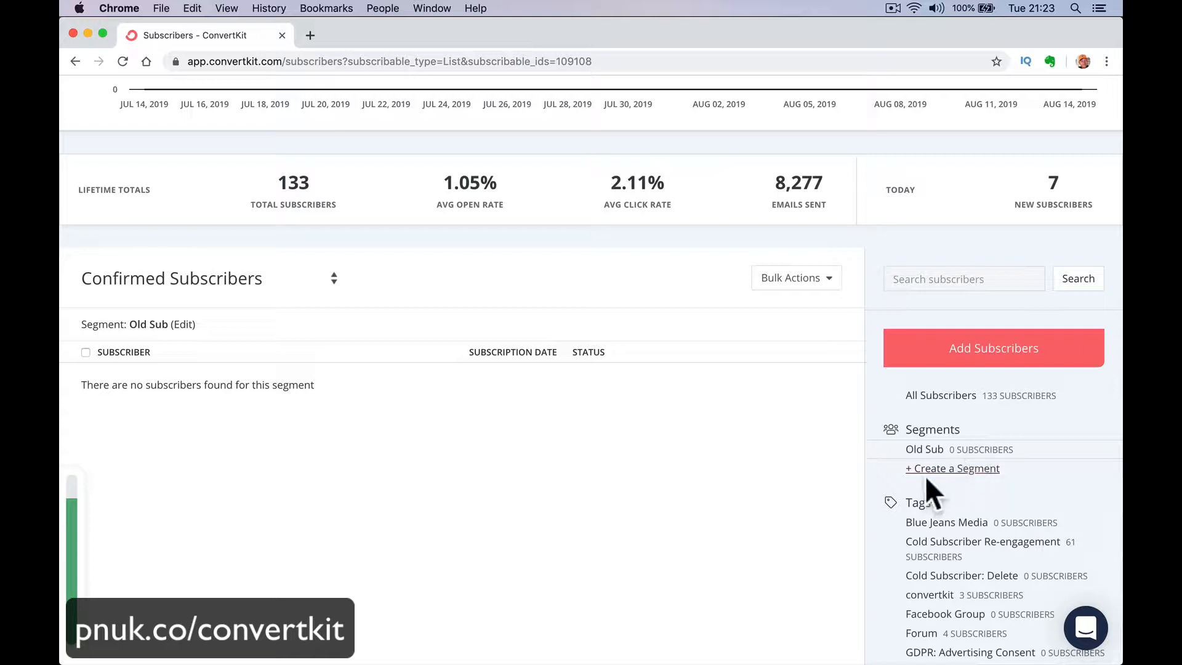
pyautogui.scroll(-2, 678, 418)
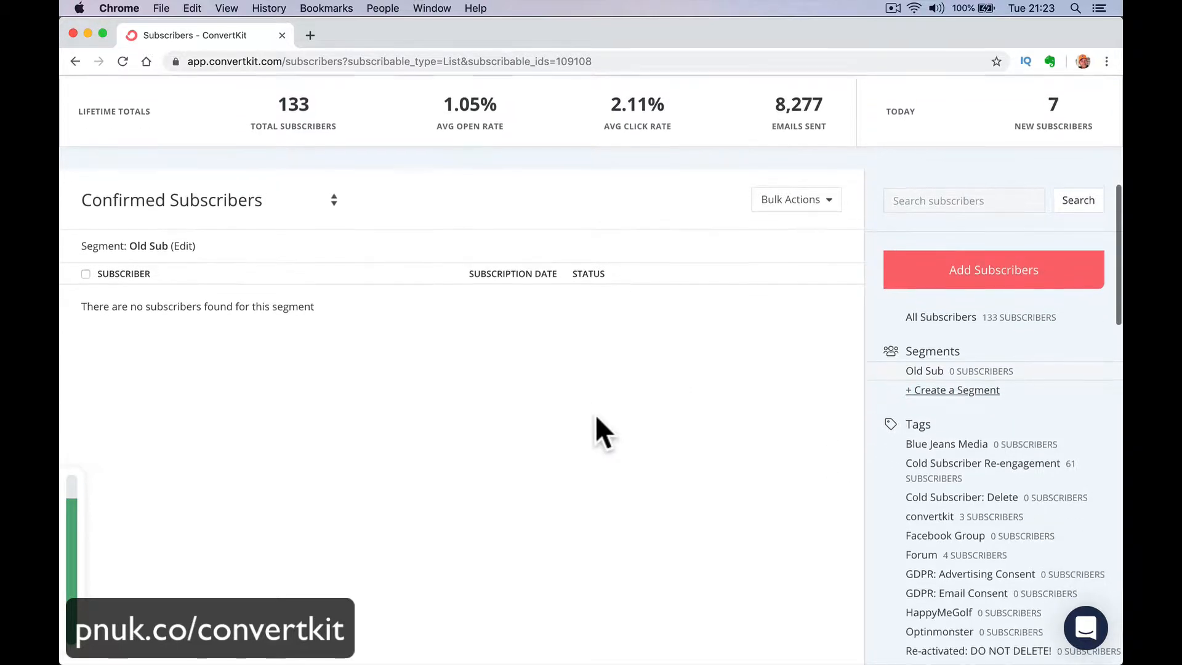
pyautogui.click(922, 389)
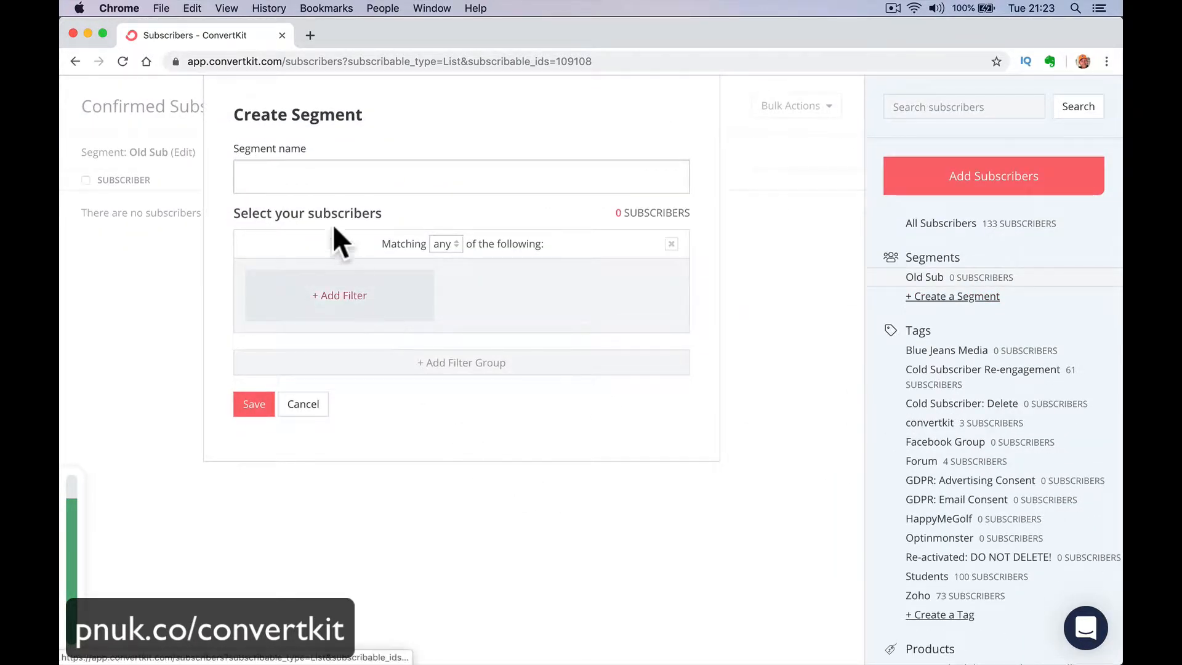
pyautogui.click(320, 176)
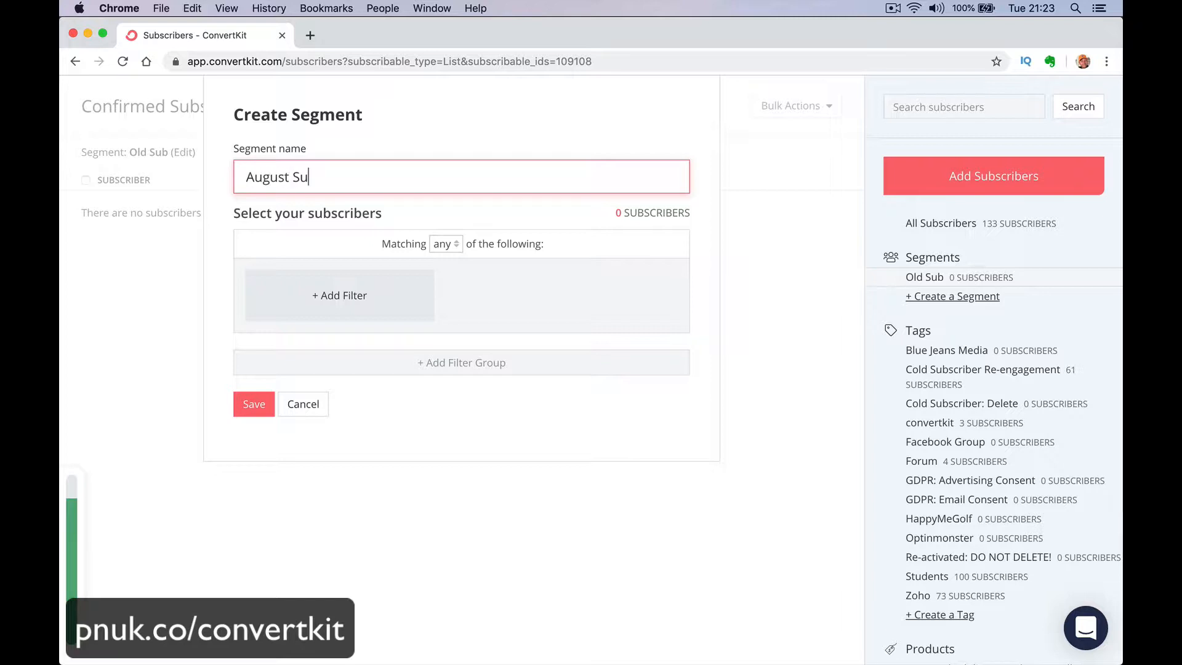
# Begin a filter for the August Subs segment based on subscription date, using the after condition
pyautogui.click(345, 294)
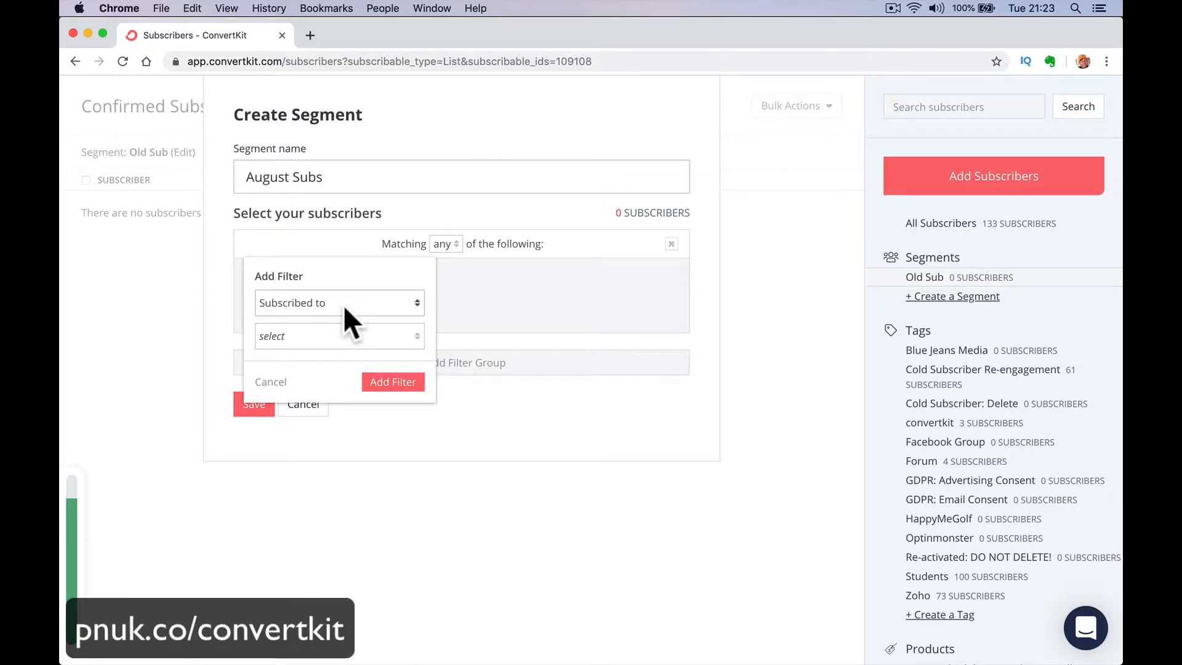
pyautogui.click(343, 305)
pyautogui.click(354, 302)
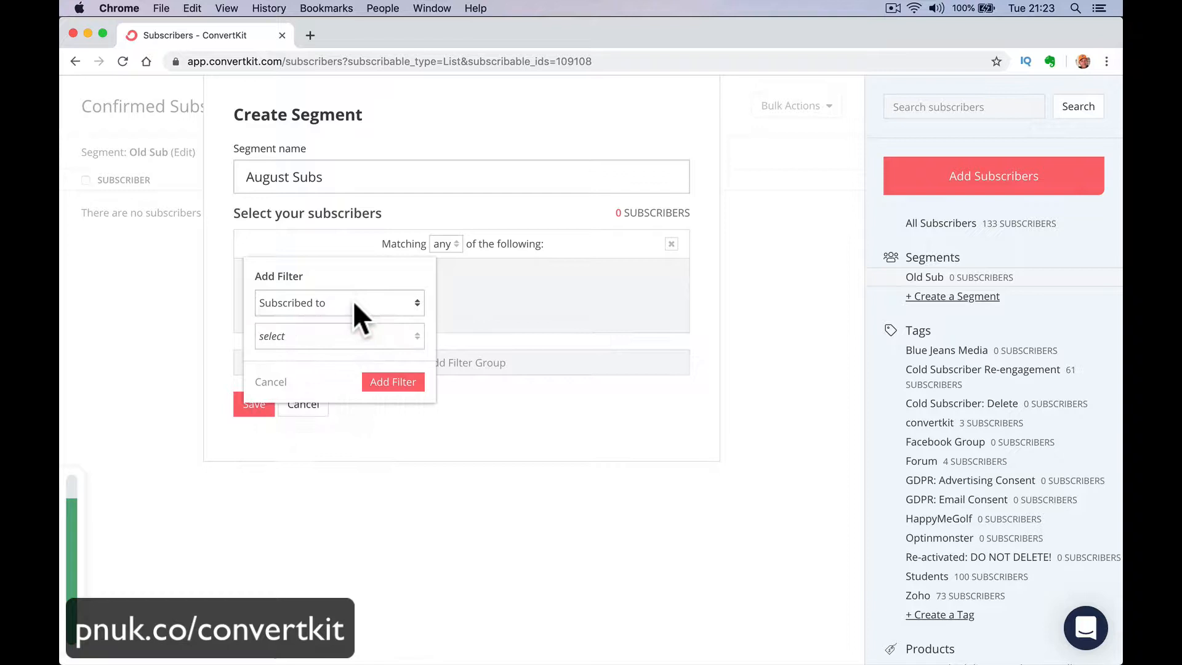
pyautogui.click(353, 333)
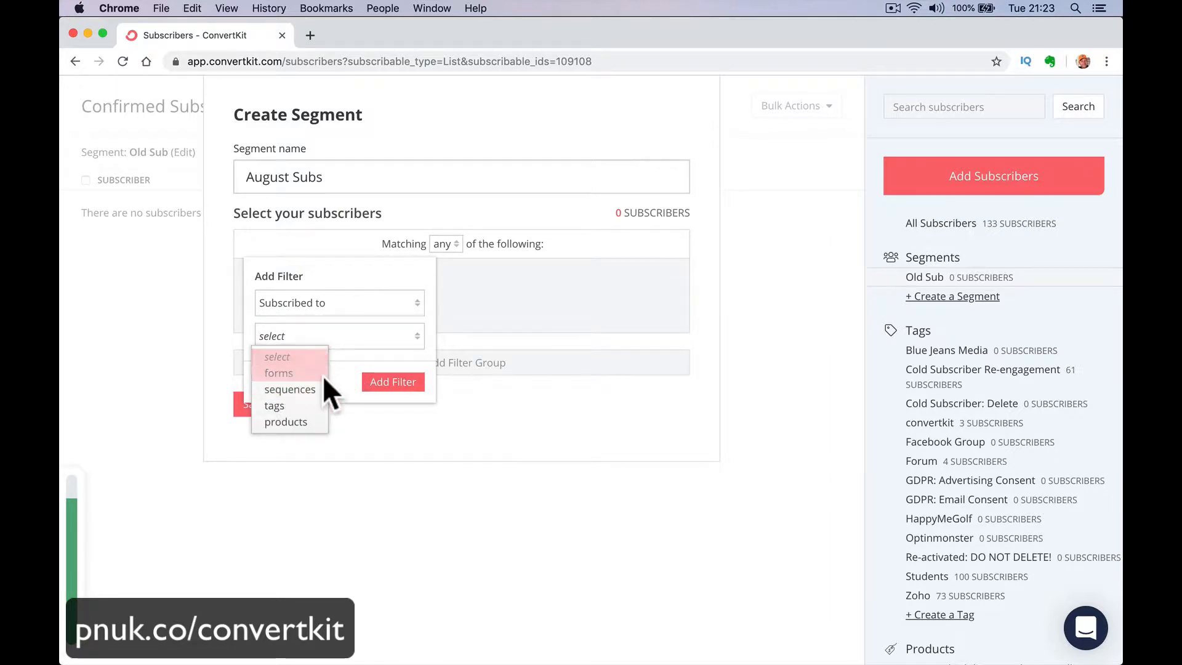
pyautogui.click(348, 300)
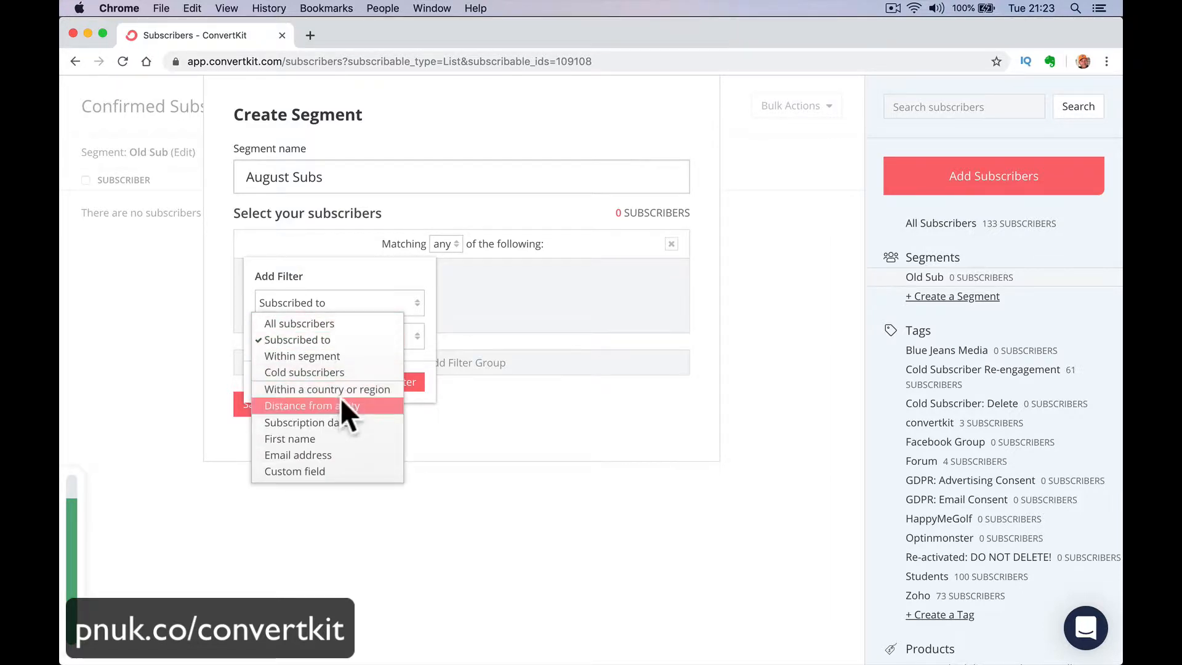
pyautogui.click(342, 416)
pyautogui.click(334, 356)
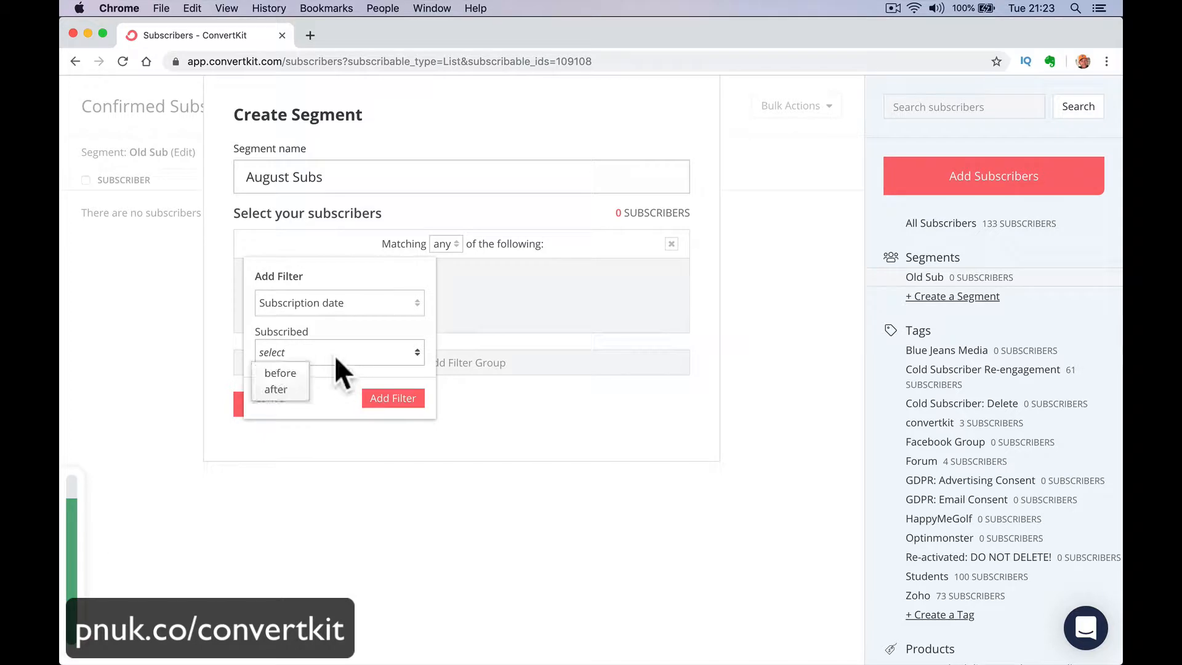
pyautogui.click(297, 388)
# Set the filter's date to August 1, 2019, 12:00 AM and add it to the segment
pyautogui.click(322, 394)
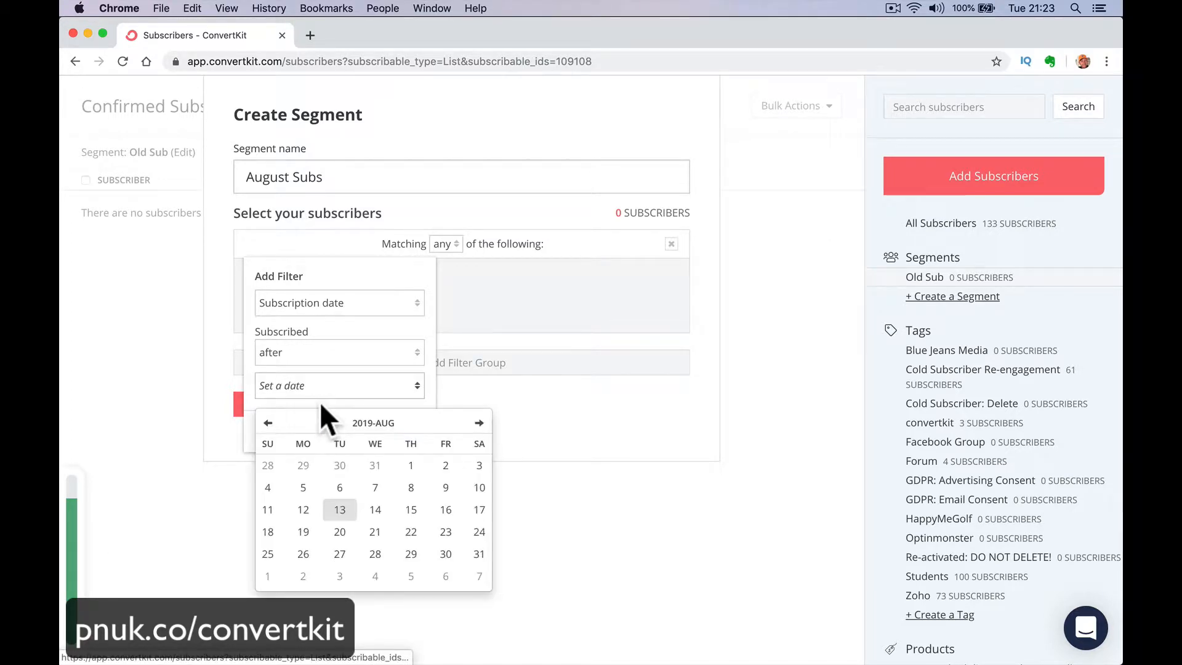
pyautogui.click(405, 466)
pyautogui.click(304, 452)
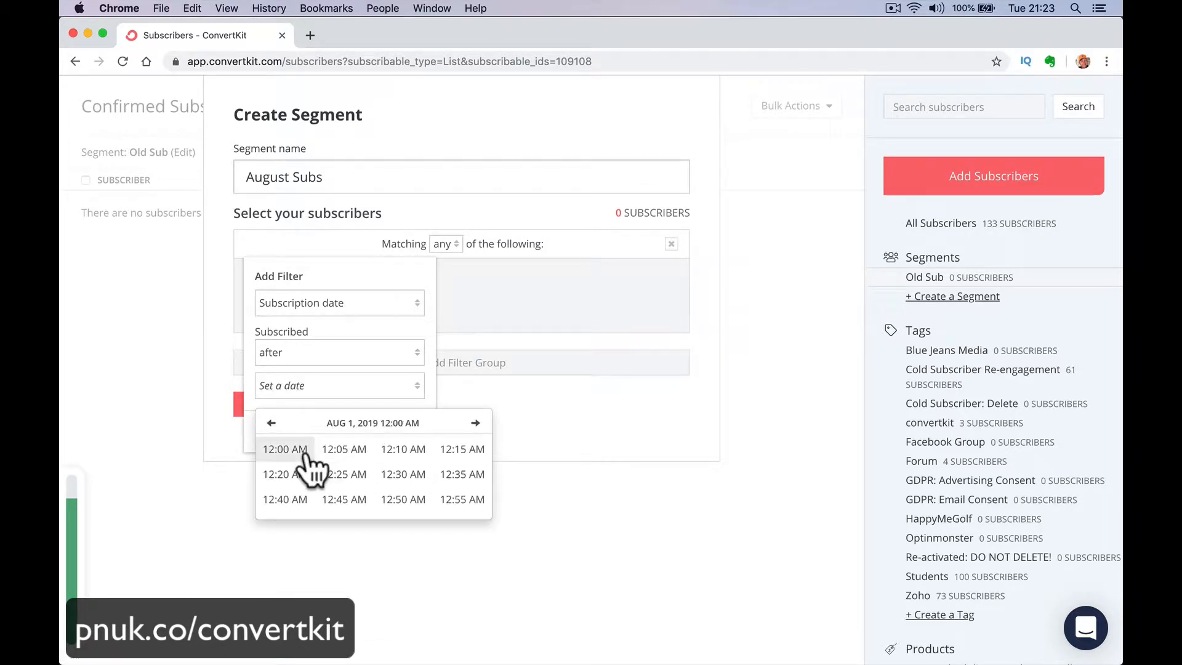
pyautogui.click(306, 452)
pyautogui.click(394, 432)
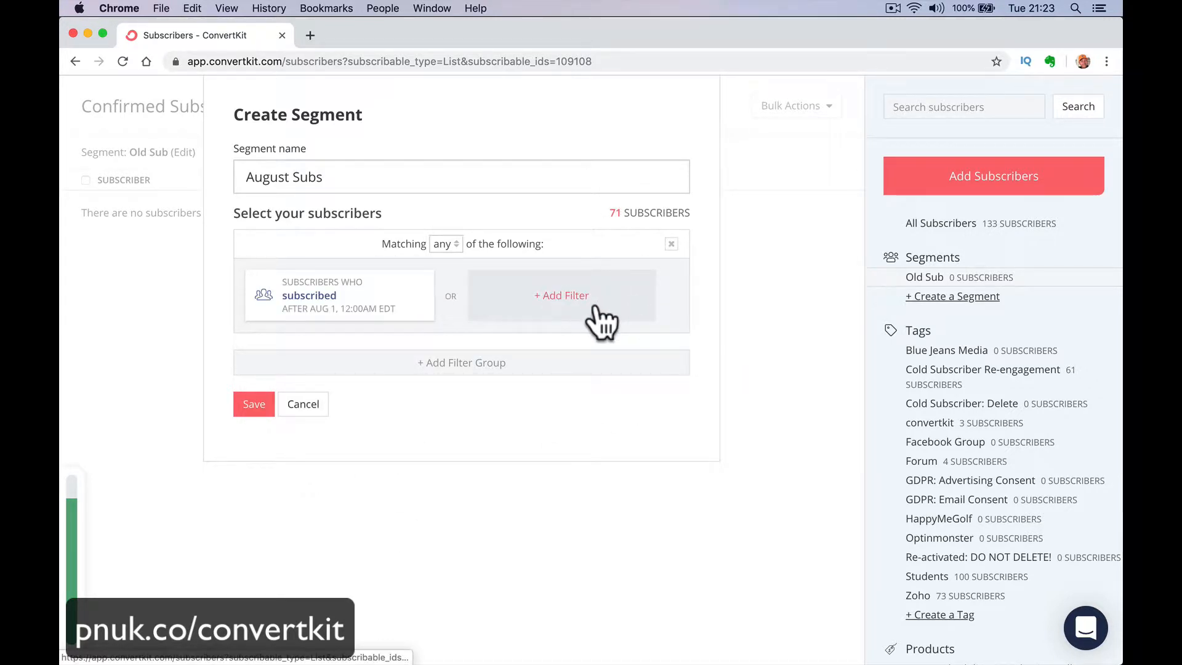
# Require all filters to match and begin a second filter on subscription date with the before condition
pyautogui.click(458, 243)
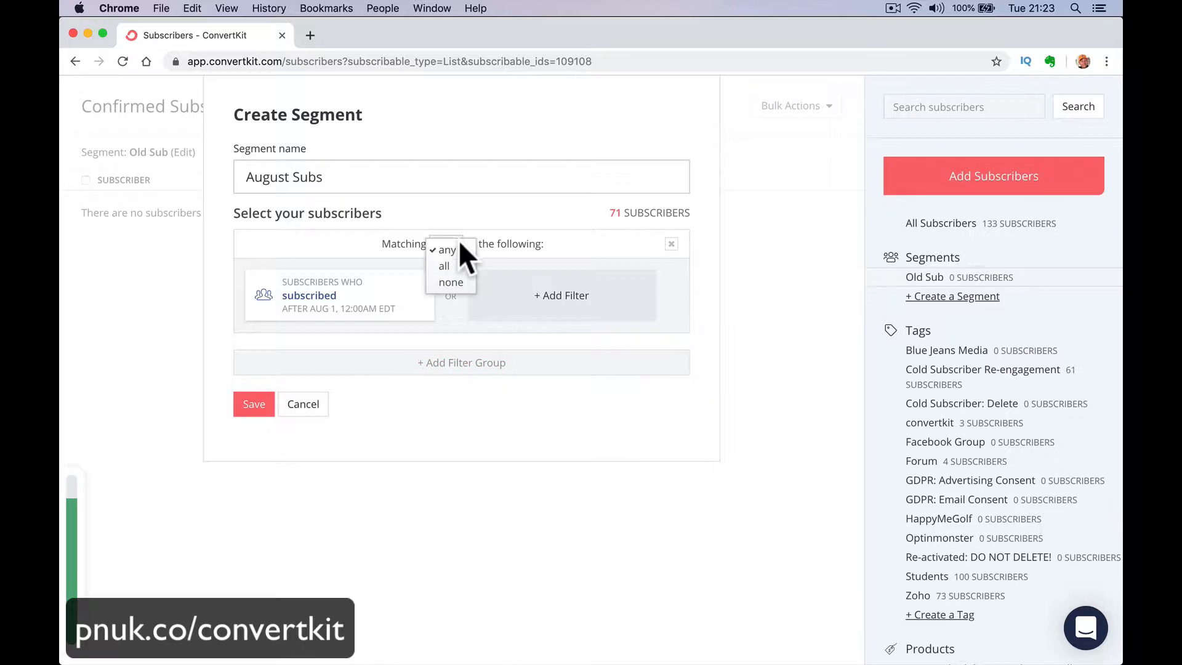
pyautogui.click(453, 265)
pyautogui.click(527, 294)
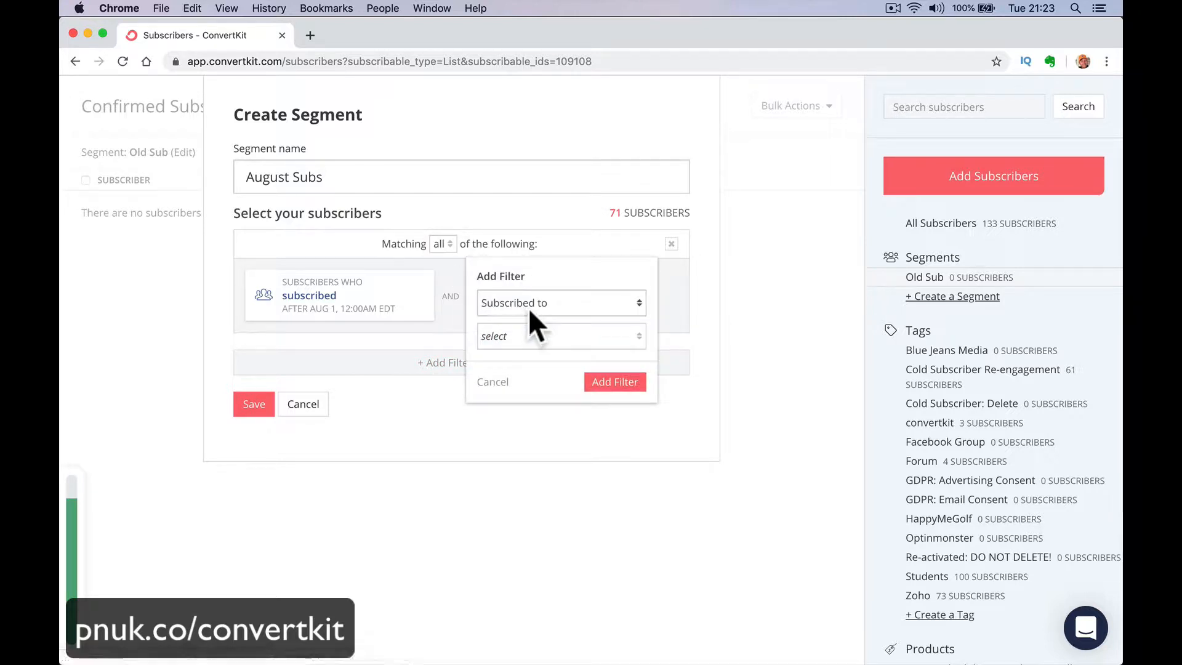
pyautogui.click(529, 306)
pyautogui.click(533, 422)
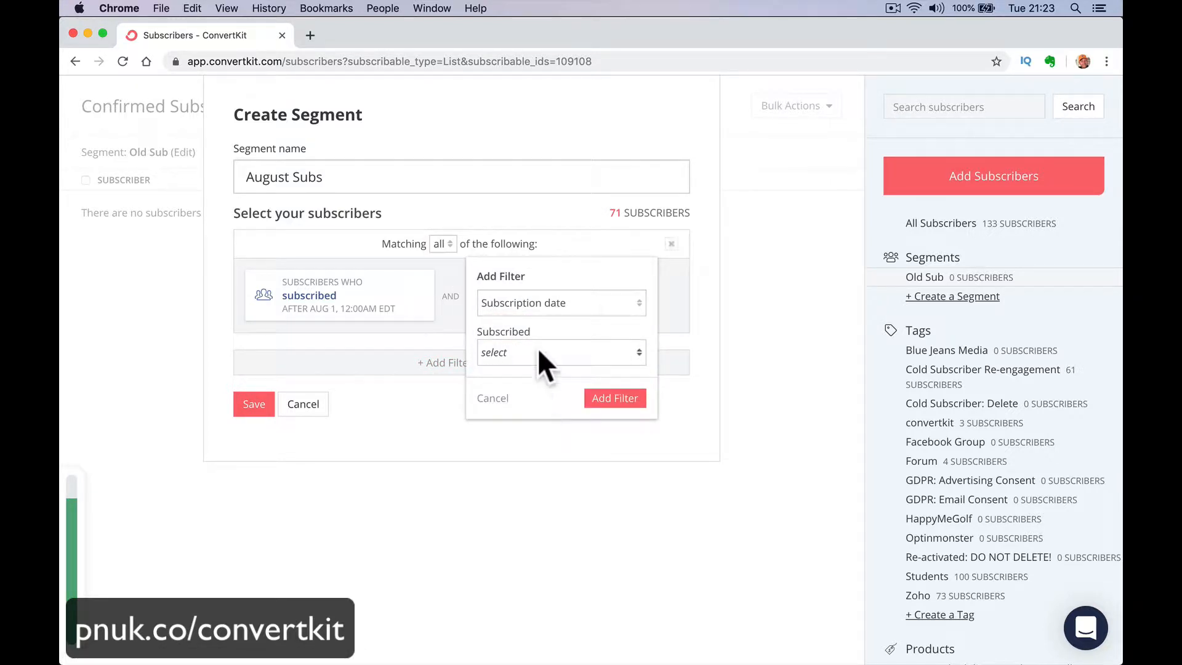
pyautogui.click(538, 349)
pyautogui.click(507, 373)
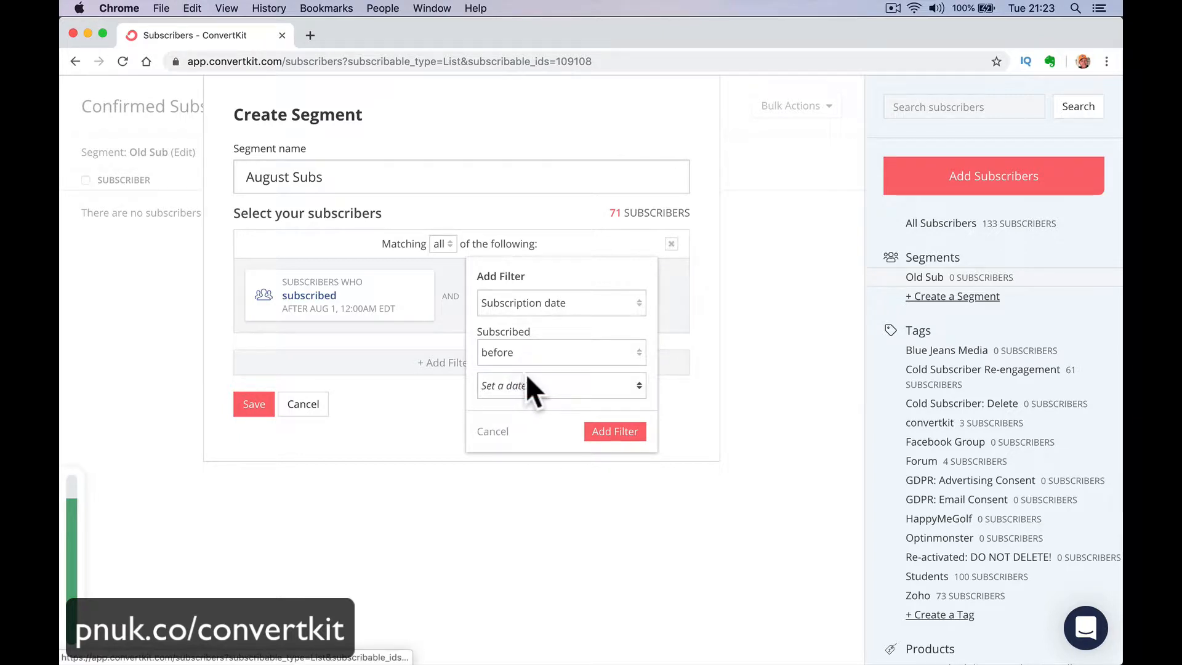
# Set the second filter's date to August 31, 2019, 11:55 PM, add it and save the August Subs segment
pyautogui.click(533, 390)
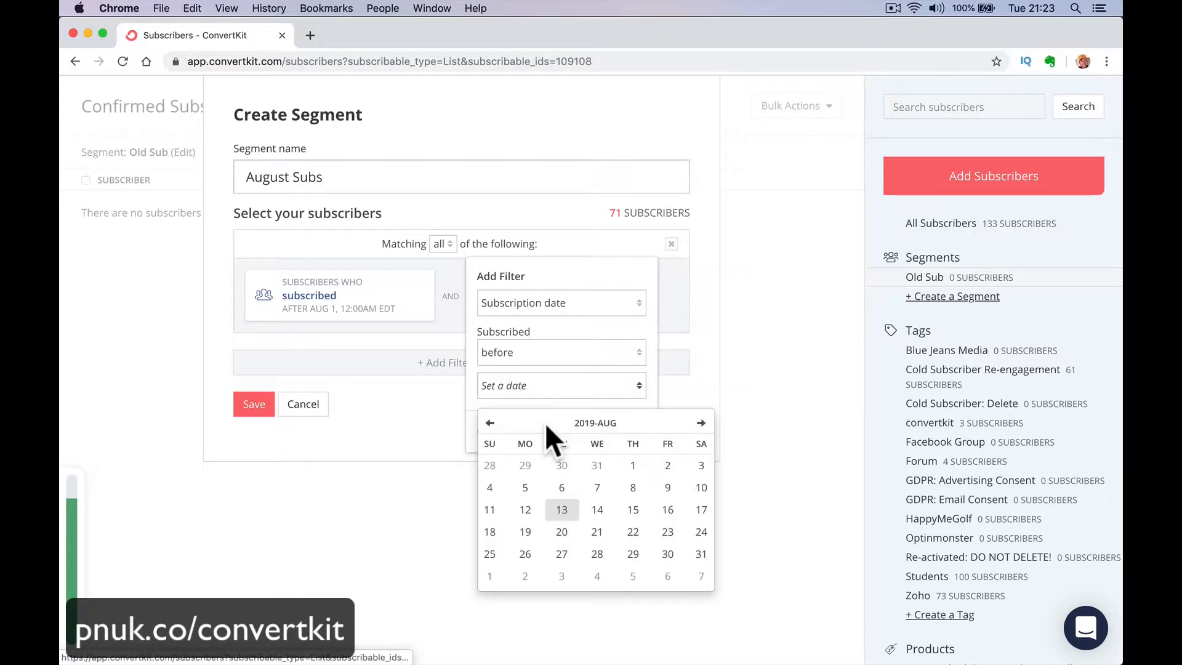
pyautogui.click(700, 554)
pyautogui.click(684, 575)
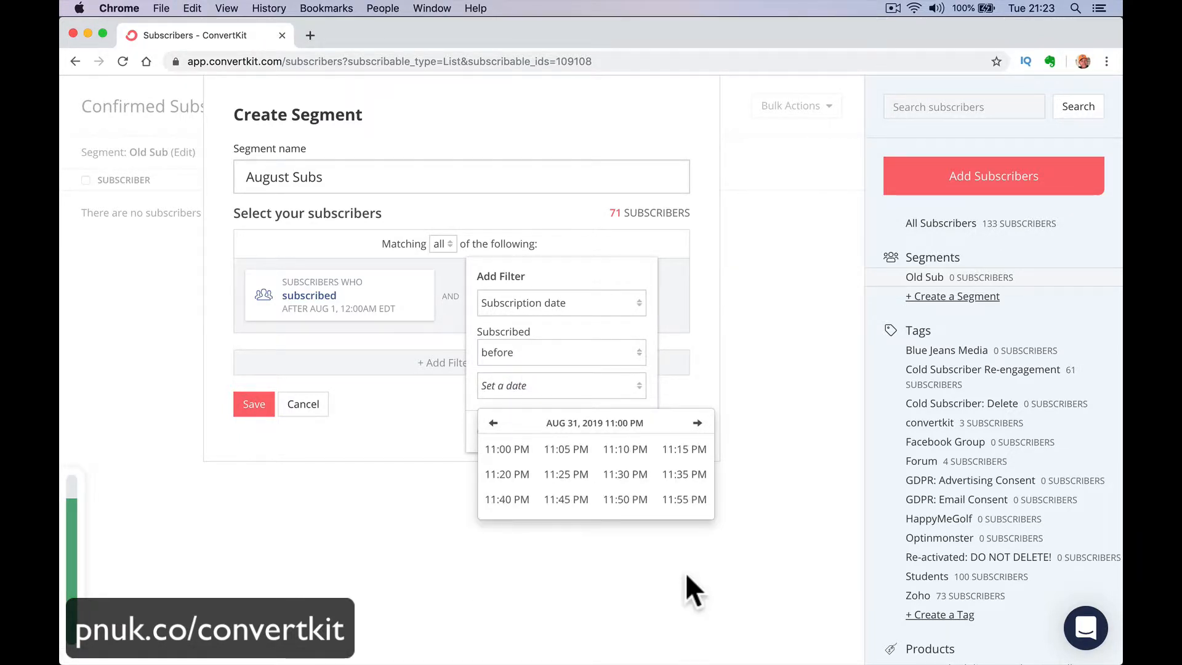
pyautogui.click(684, 500)
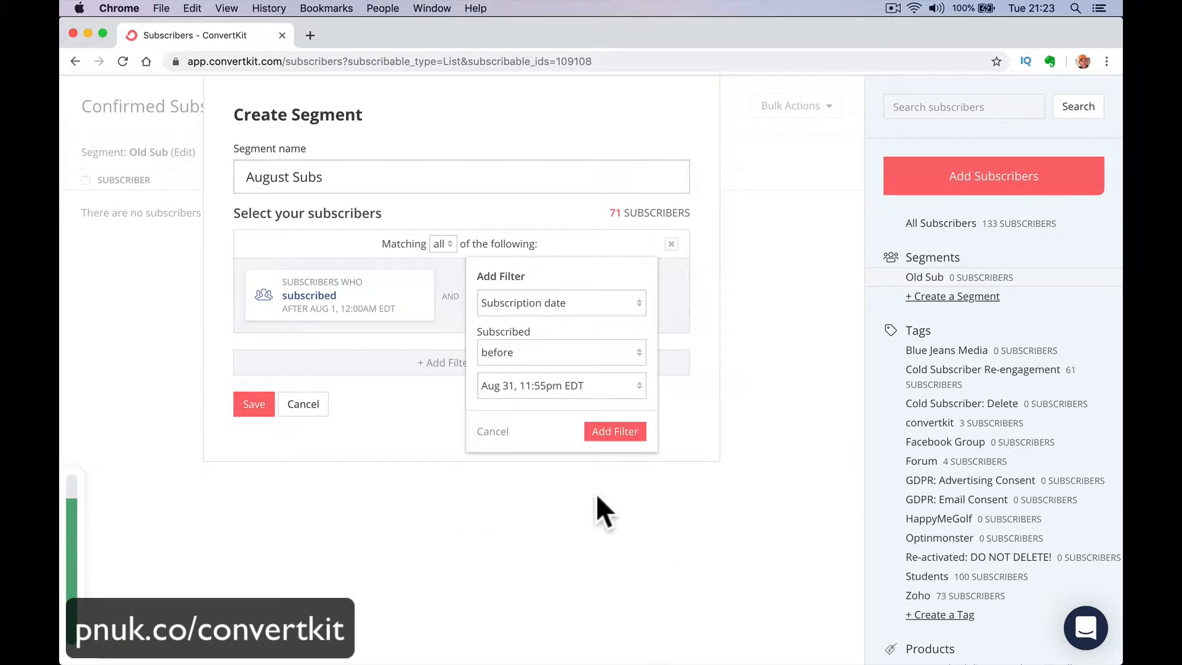
pyautogui.click(607, 434)
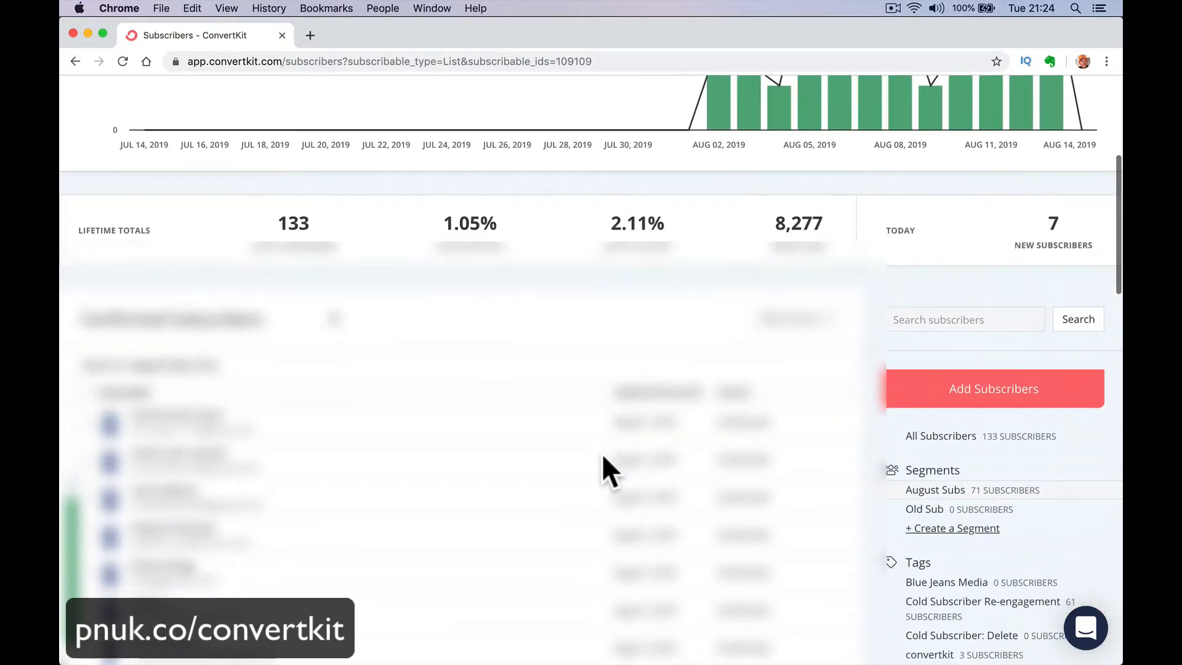
# Show only cold subscribers in the subscriber list
pyautogui.click(316, 333)
pyautogui.click(260, 431)
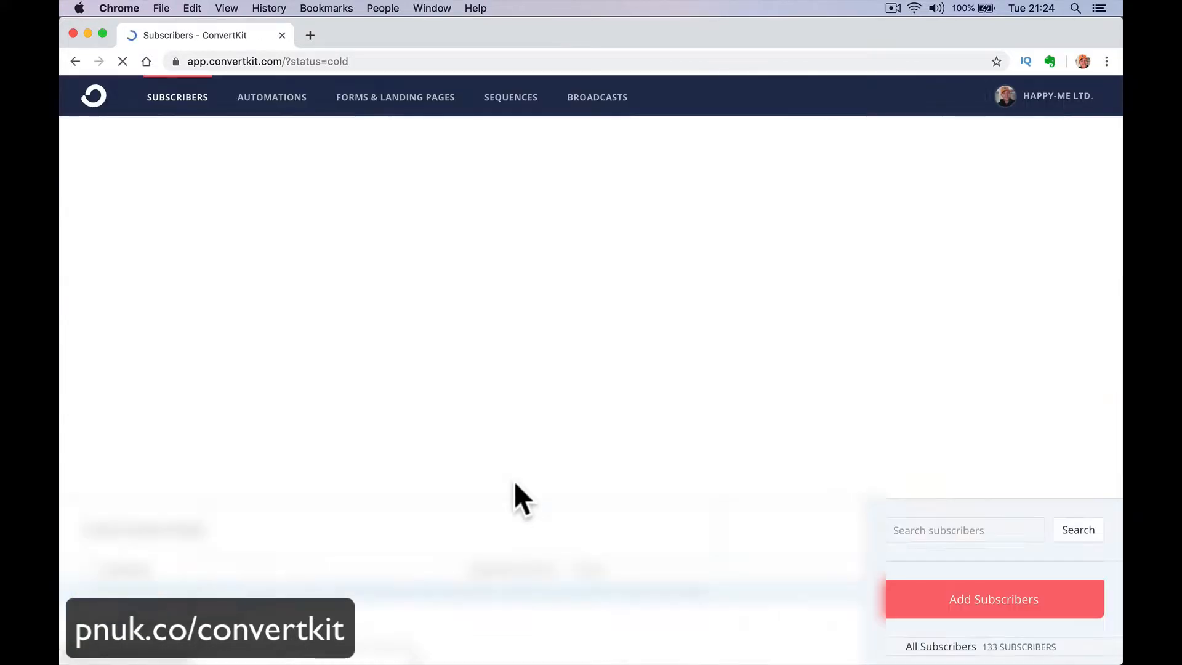
pyautogui.scroll(-4, 515, 481)
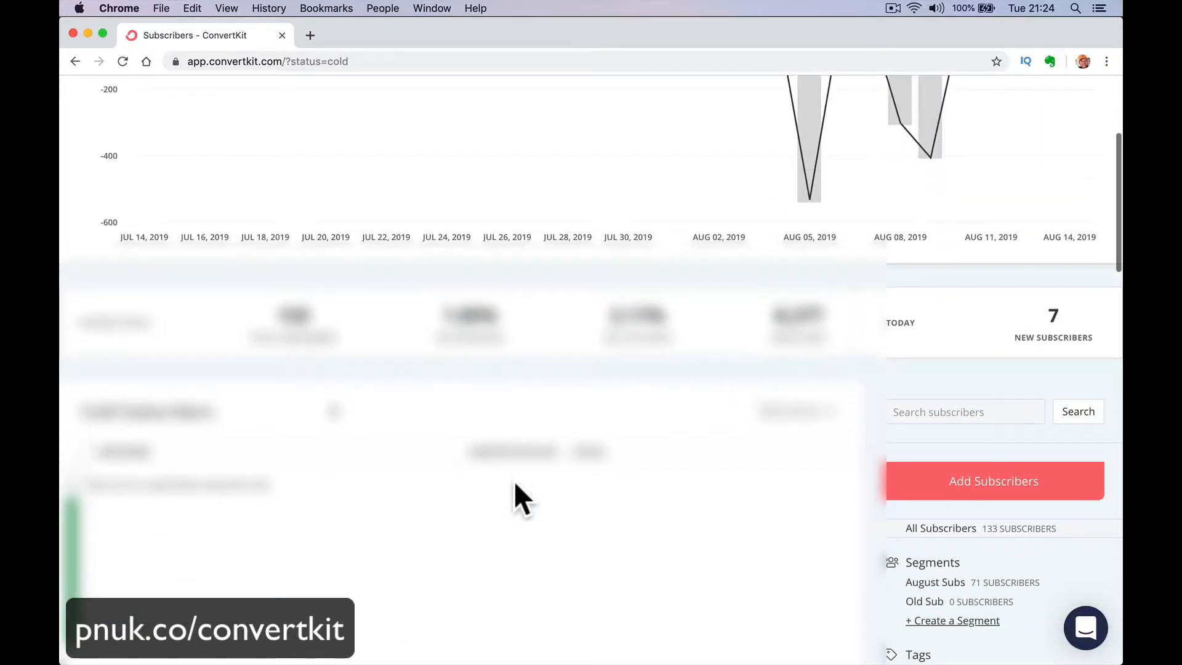
pyautogui.scroll(-3, 515, 481)
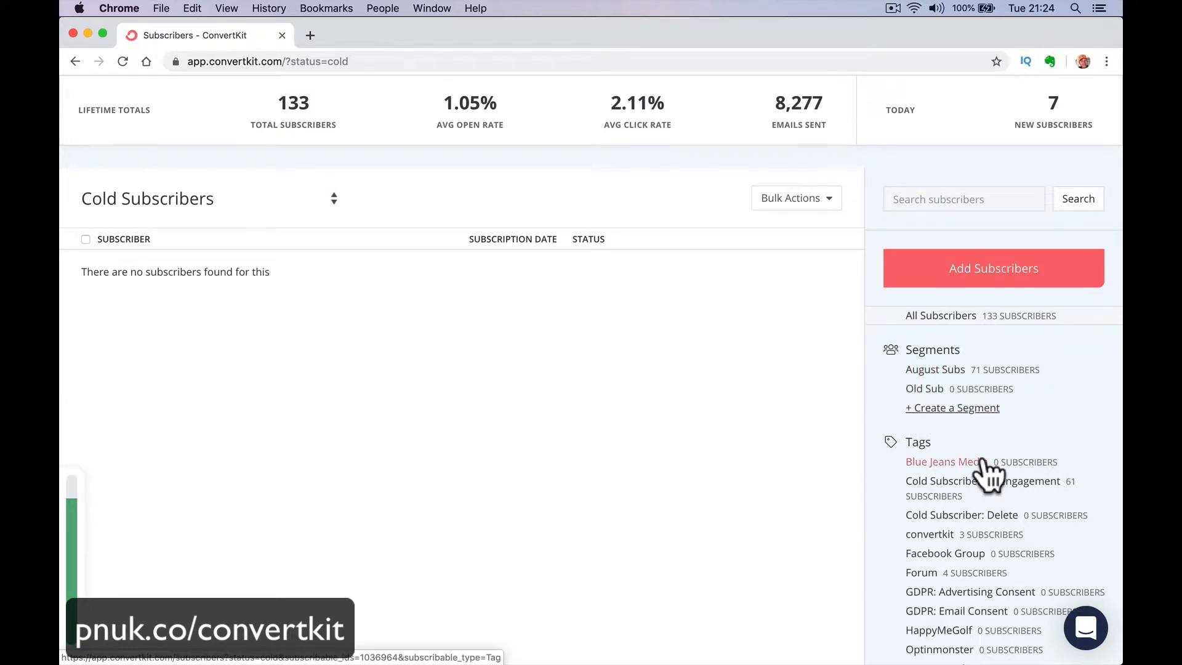
# Review the subscriber tags and products, and open the first Zoho CRM At Your New Job - Ace The Interview product
pyautogui.scroll(-3, 985, 471)
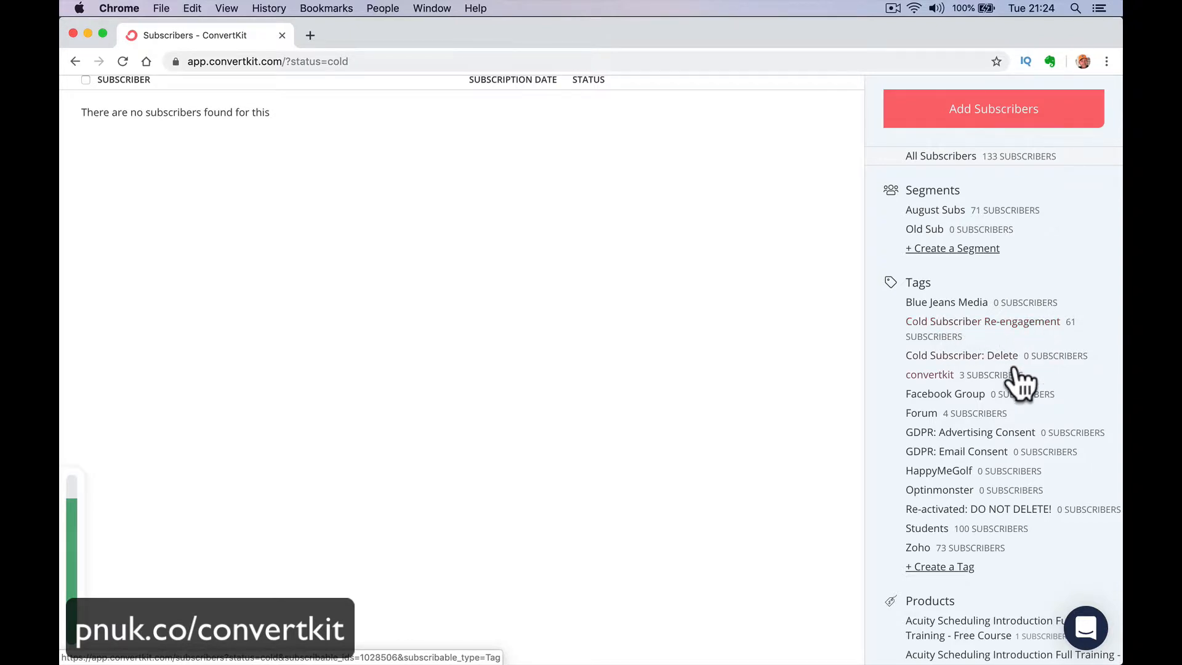
pyautogui.scroll(-5, 1018, 382)
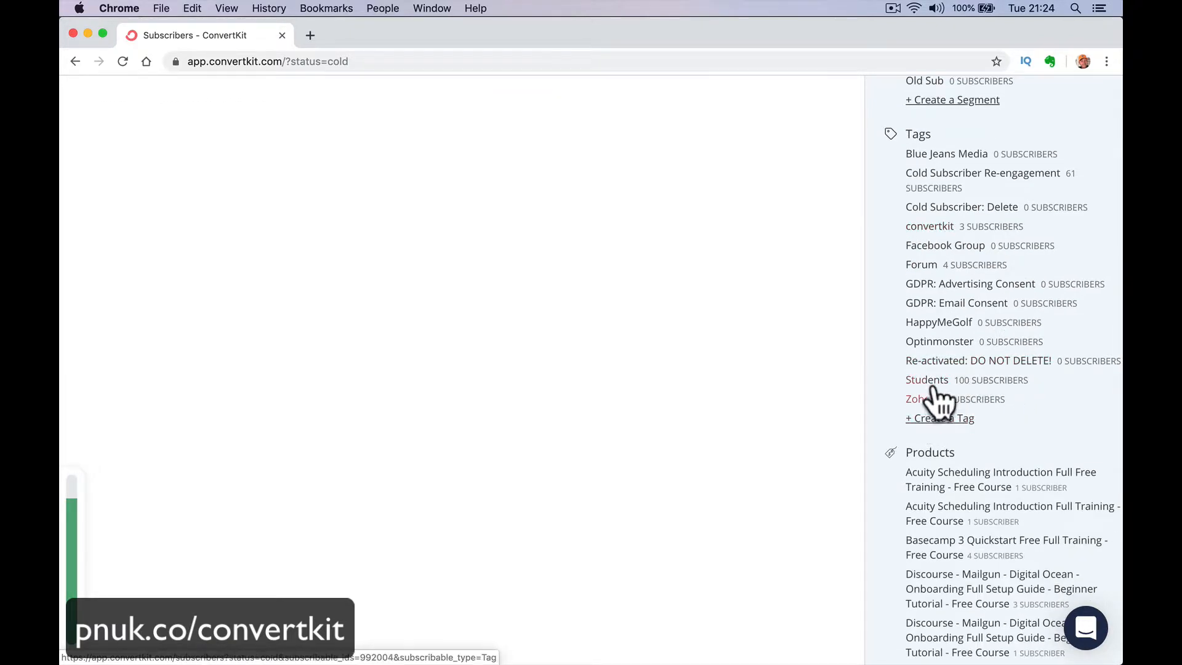
pyautogui.scroll(-5, 873, 430)
pyautogui.scroll(-10, 938, 520)
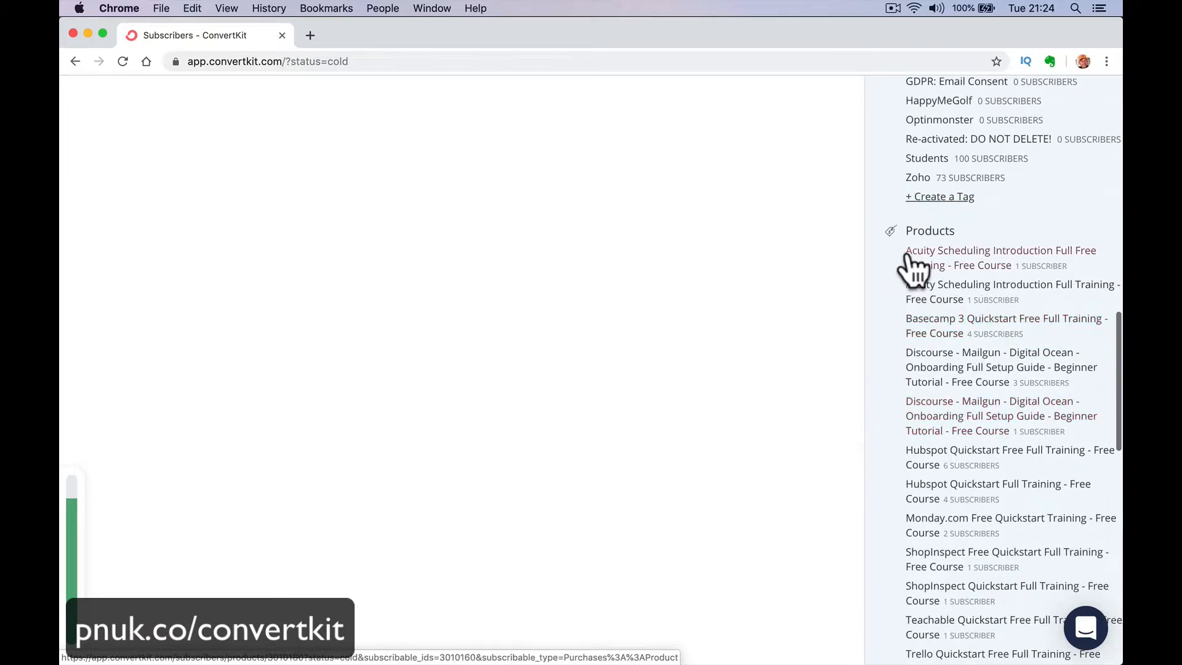
pyautogui.scroll(-7, 939, 524)
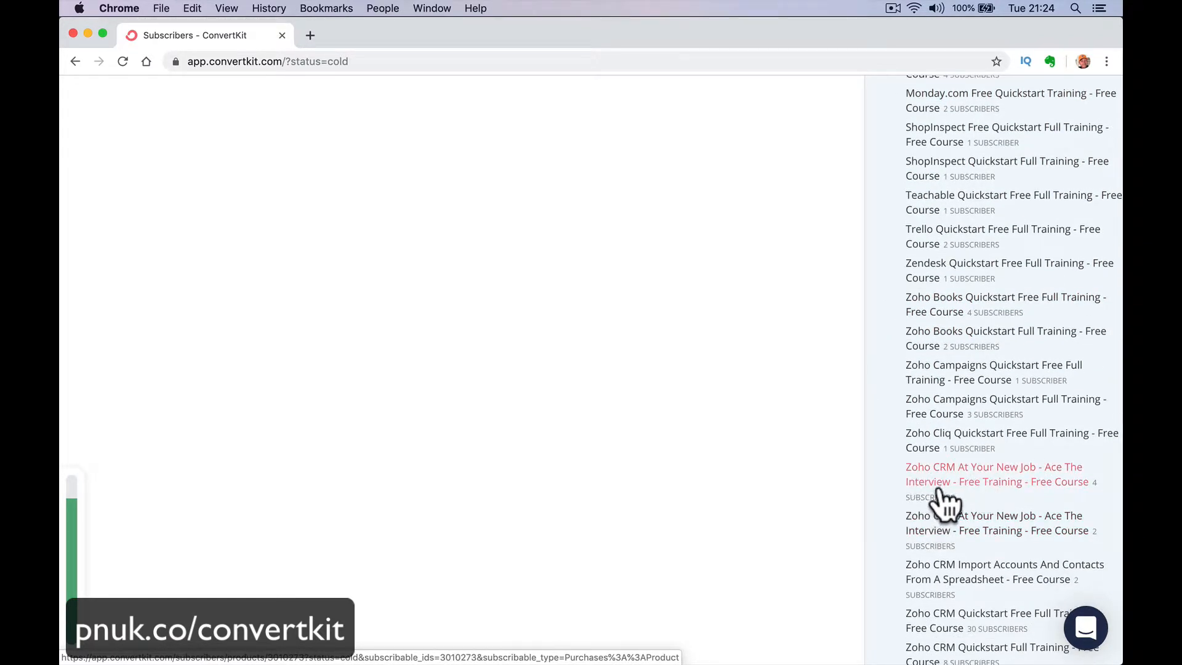
pyautogui.click(931, 489)
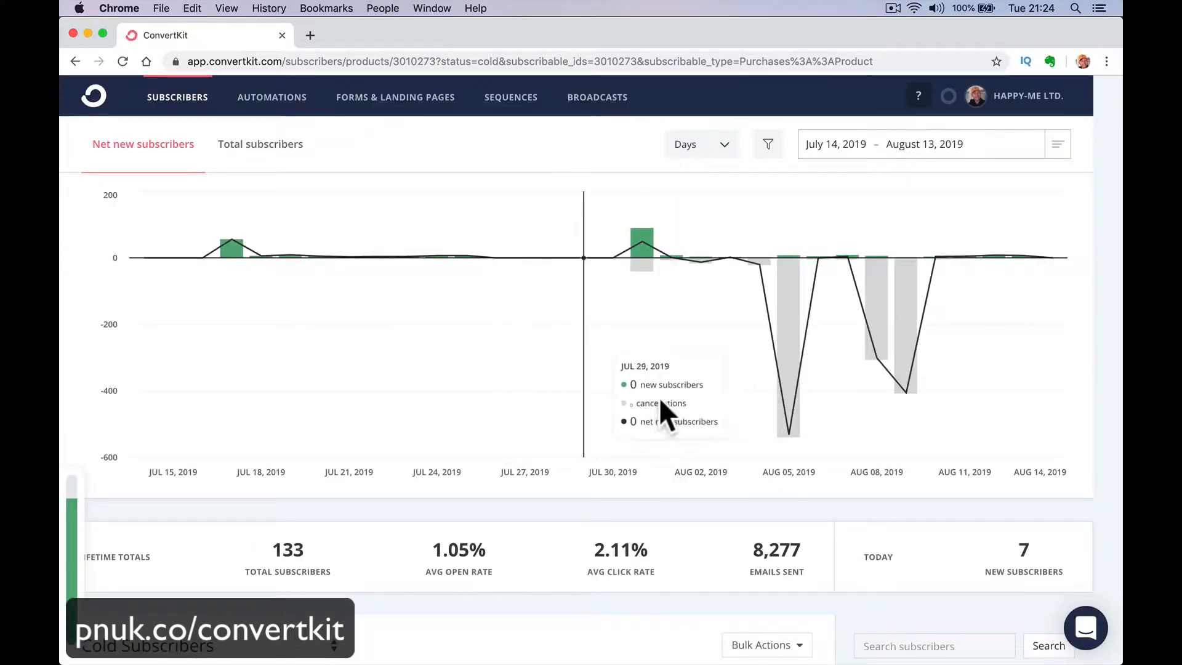
# View the email sequences overview and the visual automations overview
pyautogui.click(506, 98)
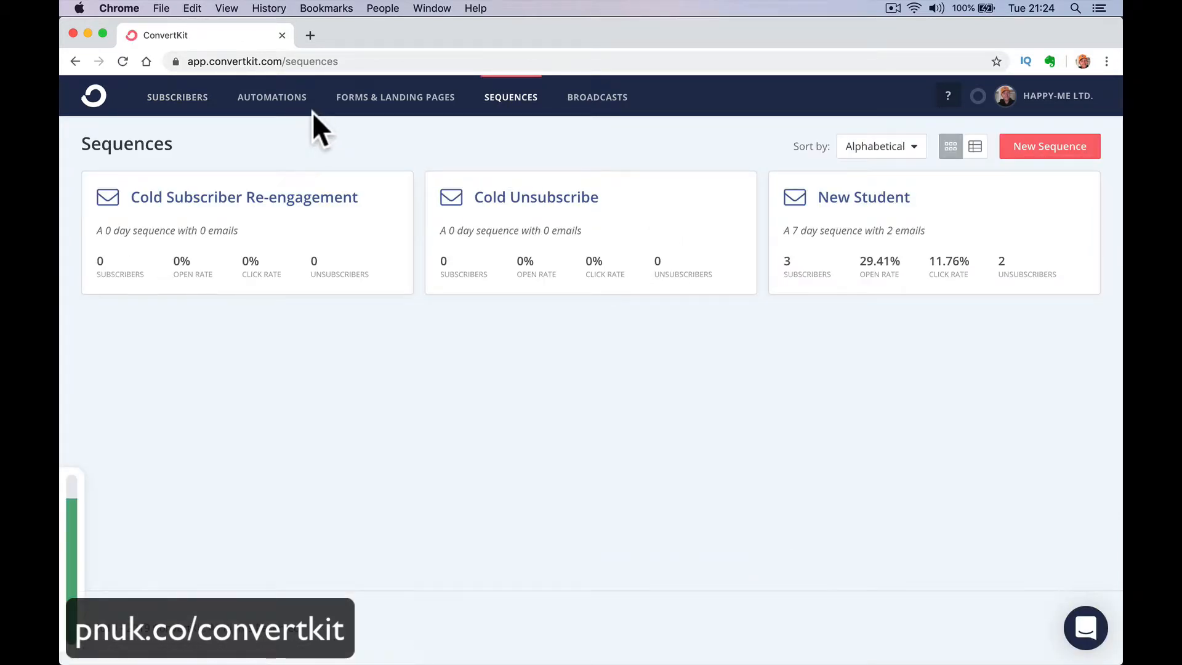
pyautogui.click(276, 100)
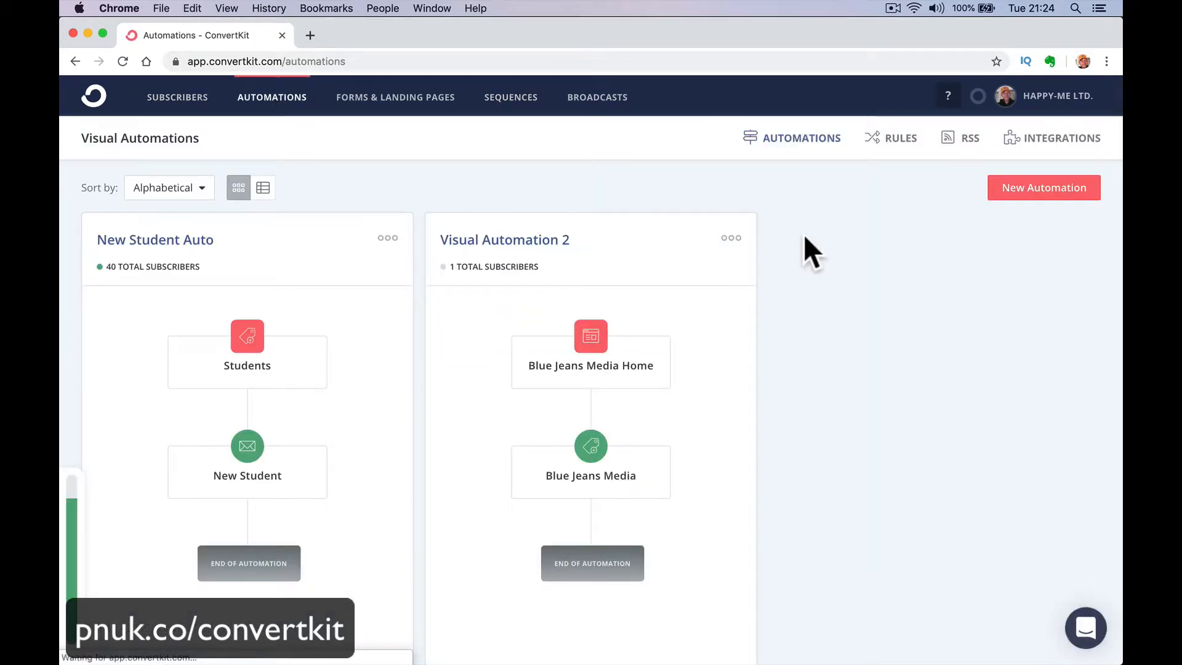
# Browse the available third-party integrations, including Teachable
pyautogui.click(1037, 140)
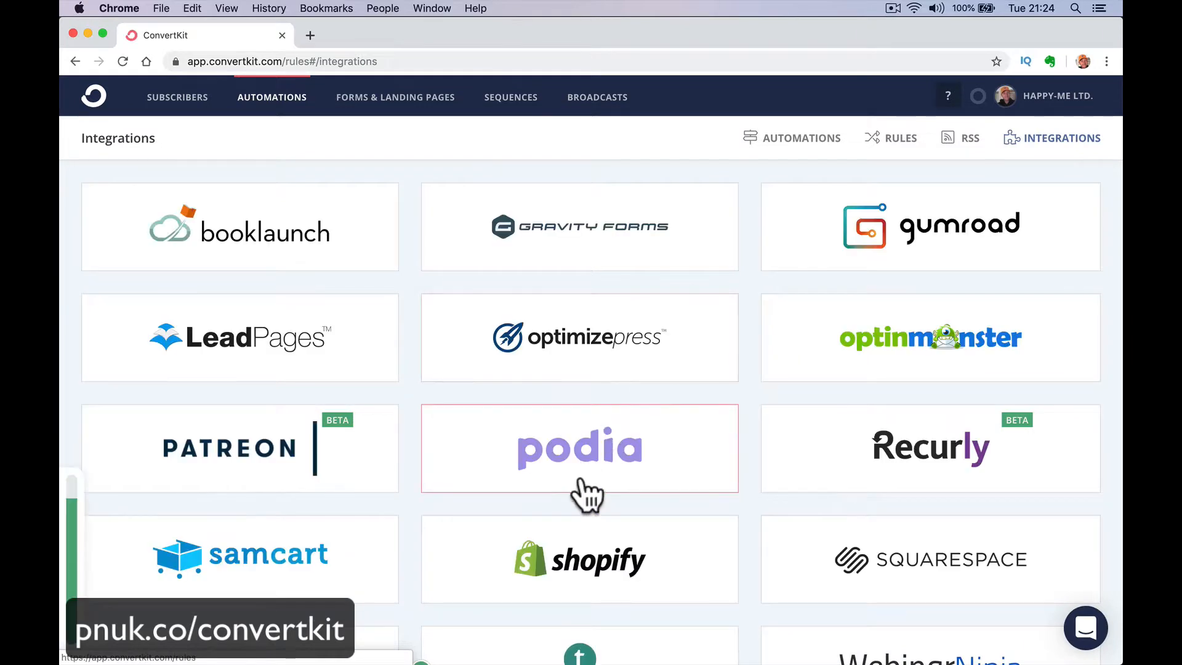
pyautogui.scroll(-4, 572, 579)
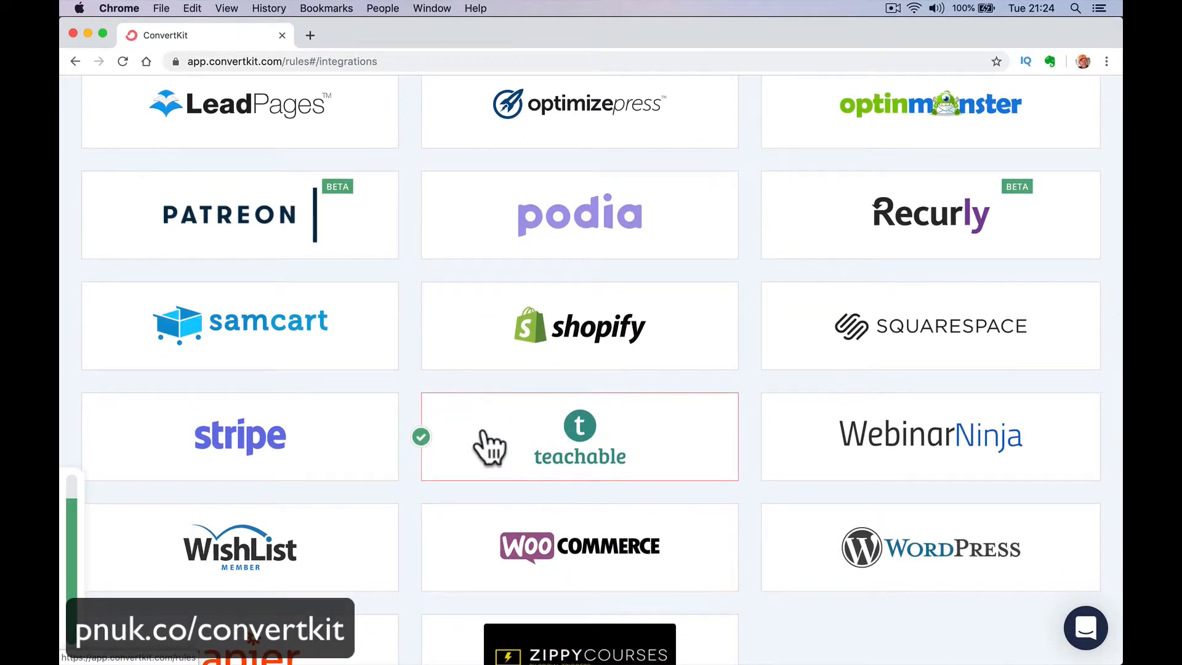
pyautogui.scroll(4, 612, 448)
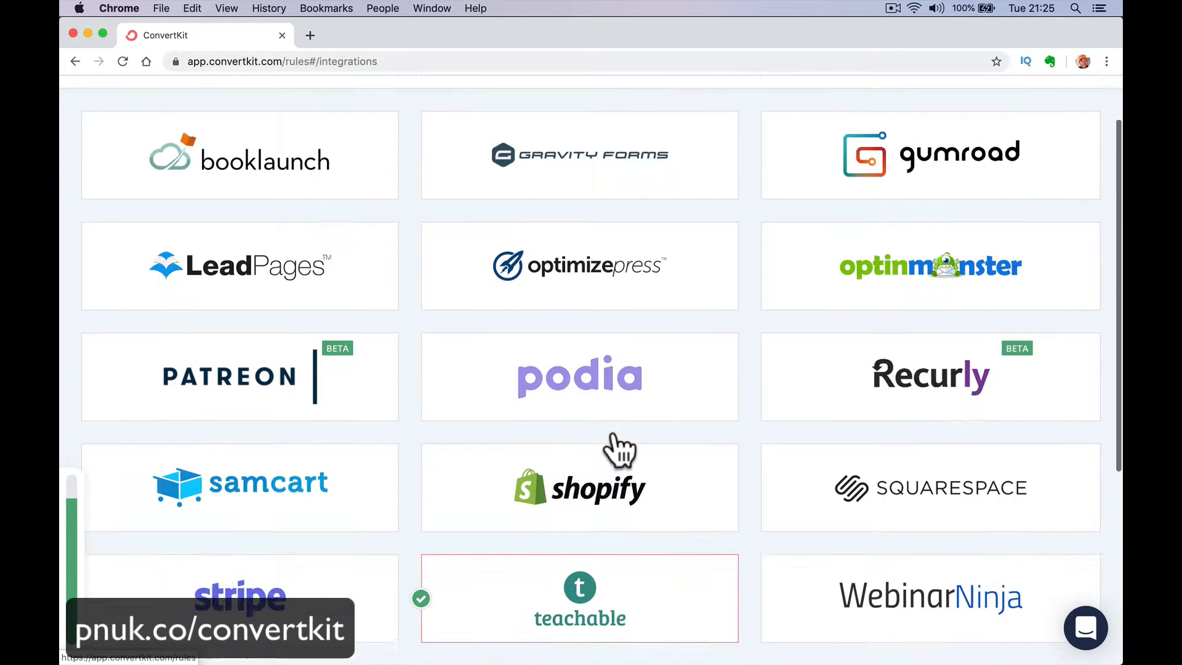
# Start a new automation rule triggered by a Teachable purchase of Zoho Recruit Quickstart Full Training: Free Course
pyautogui.click(894, 141)
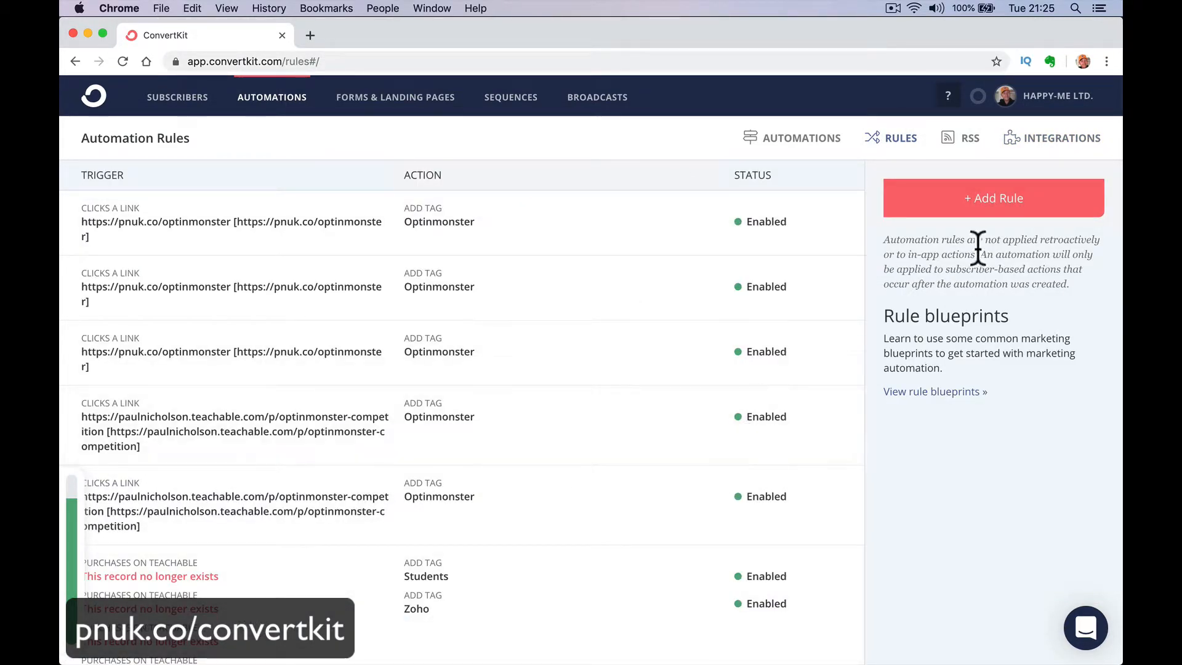
pyautogui.click(999, 202)
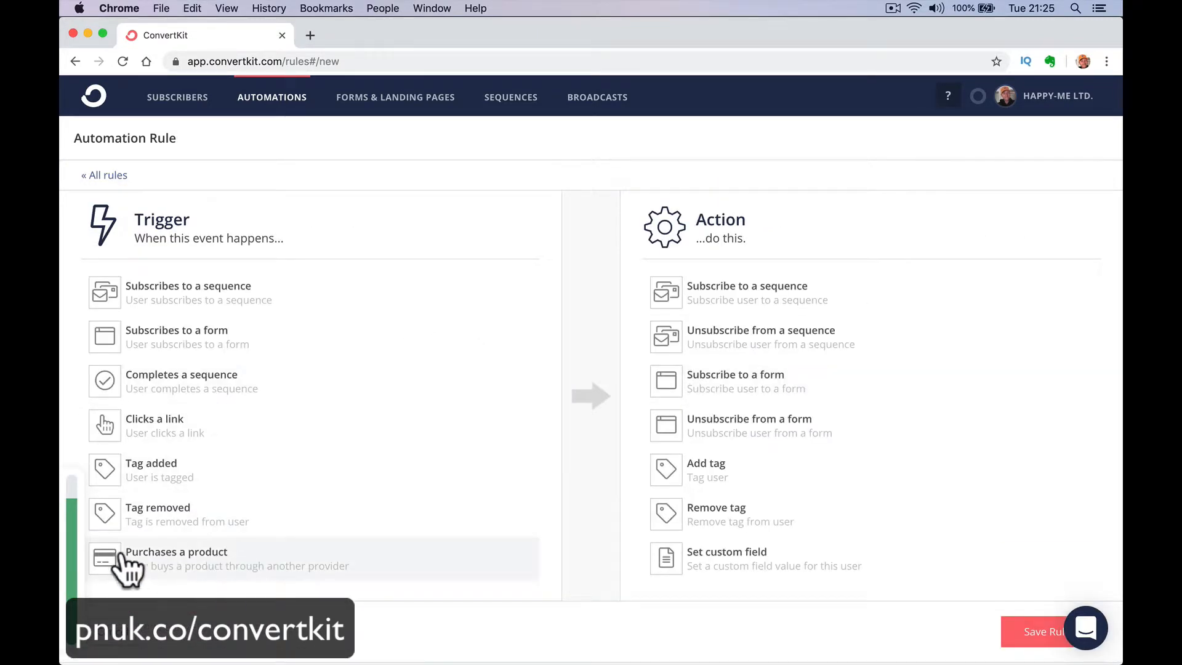
pyautogui.click(188, 557)
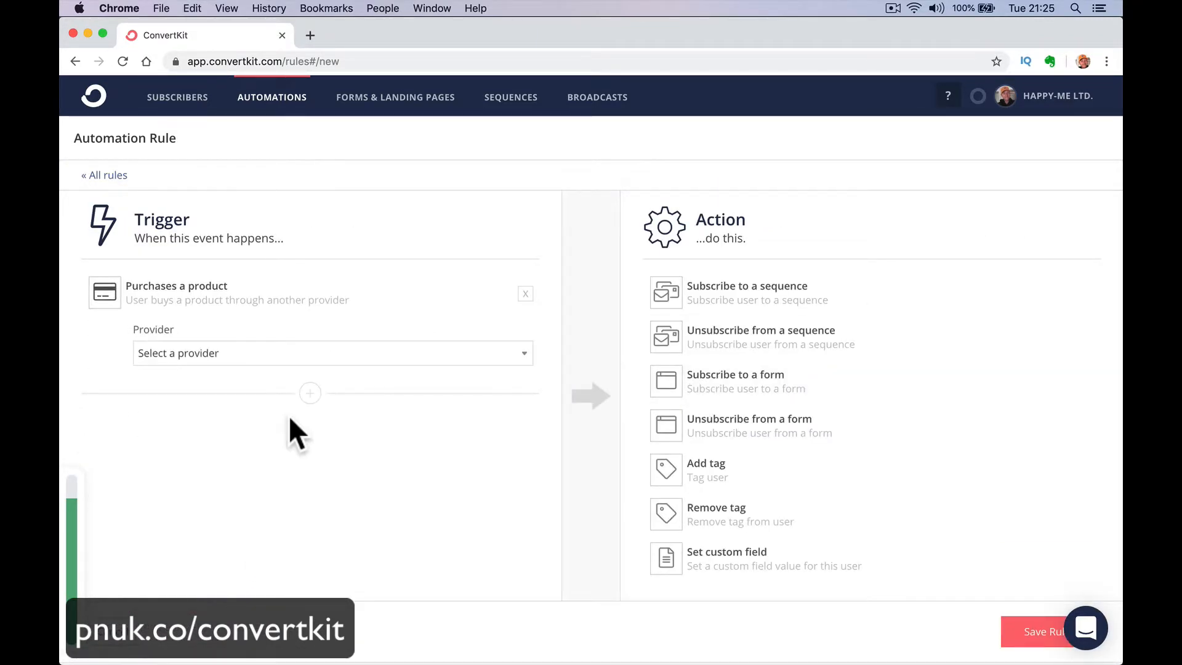
pyautogui.click(312, 355)
pyautogui.click(309, 369)
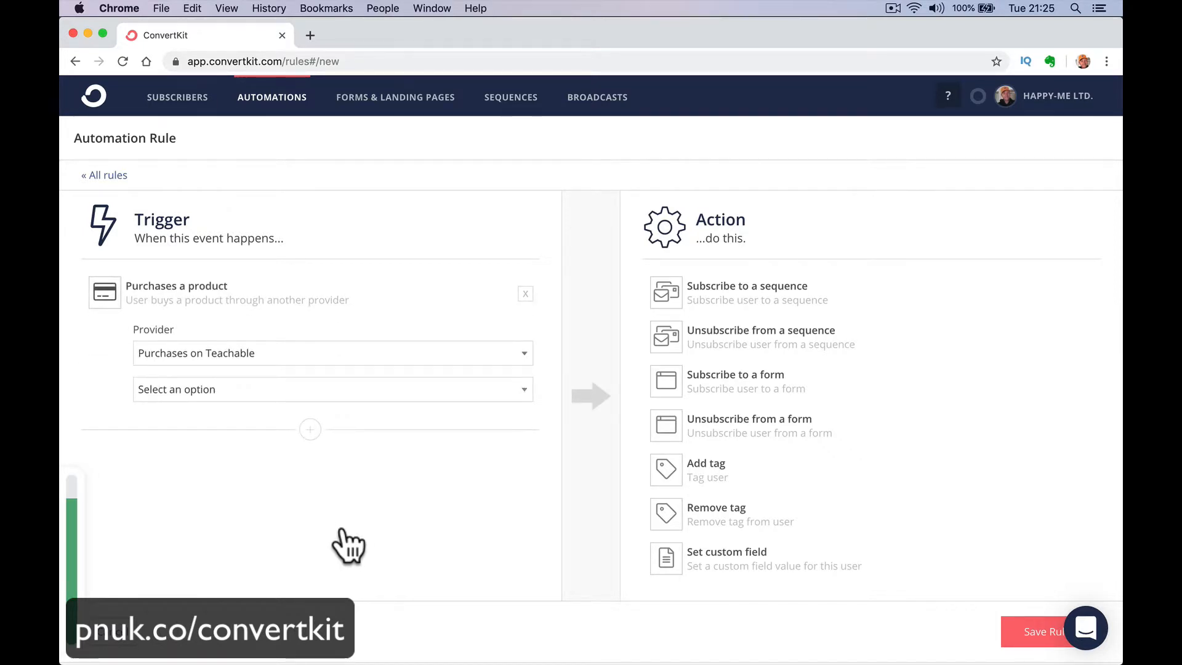
pyautogui.click(390, 390)
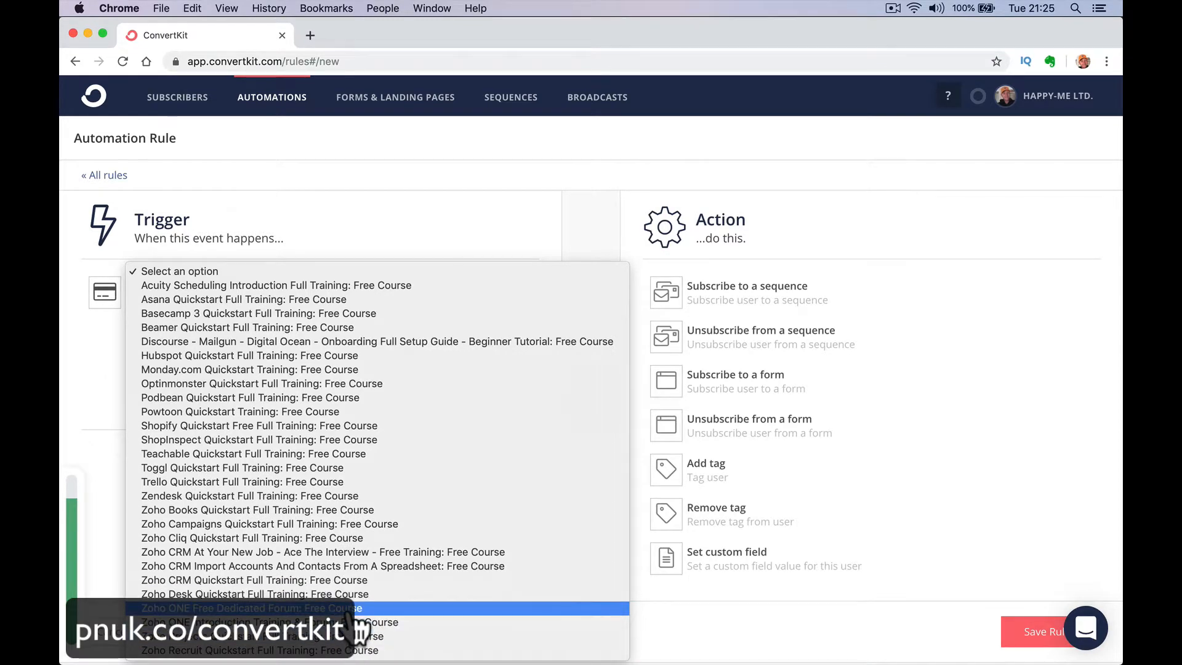
pyautogui.click(378, 650)
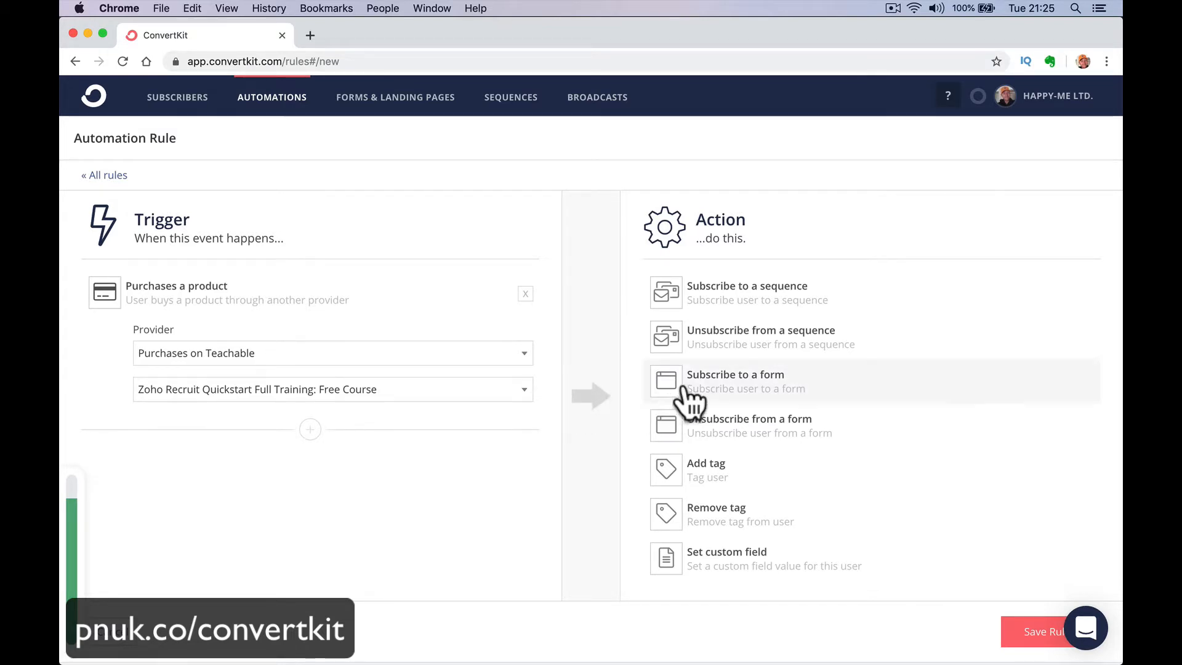
# Add two tagging actions to the rule, one for Students and one for Zoho, and save the rule
pyautogui.click(731, 466)
pyautogui.click(718, 350)
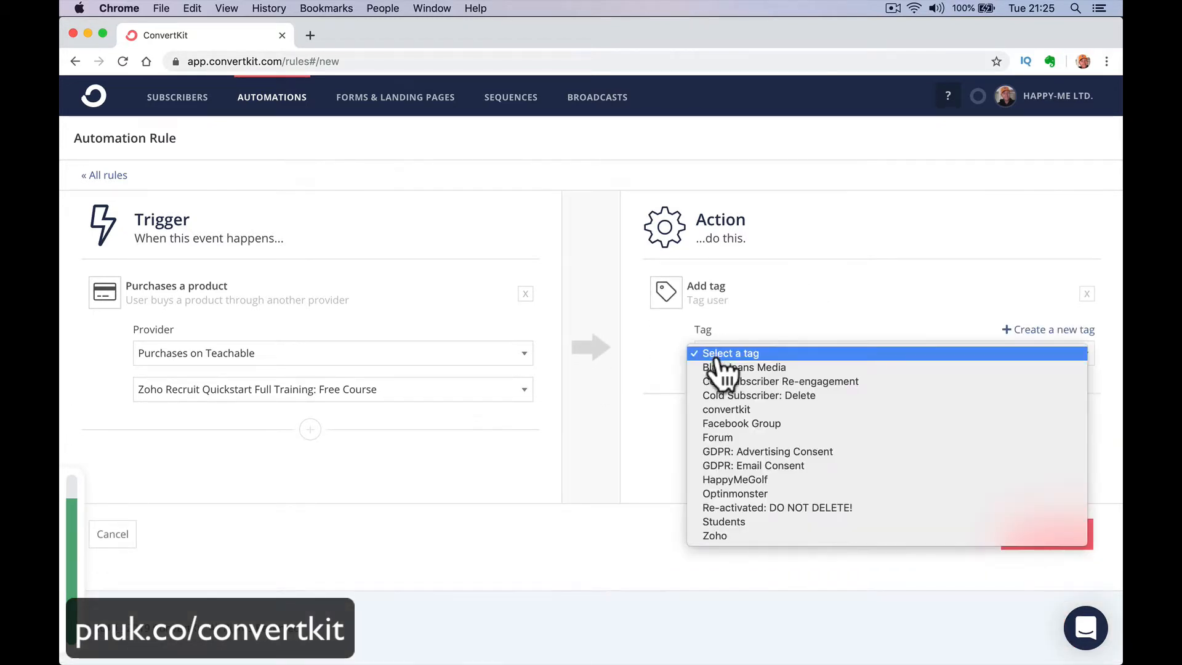
pyautogui.click(752, 523)
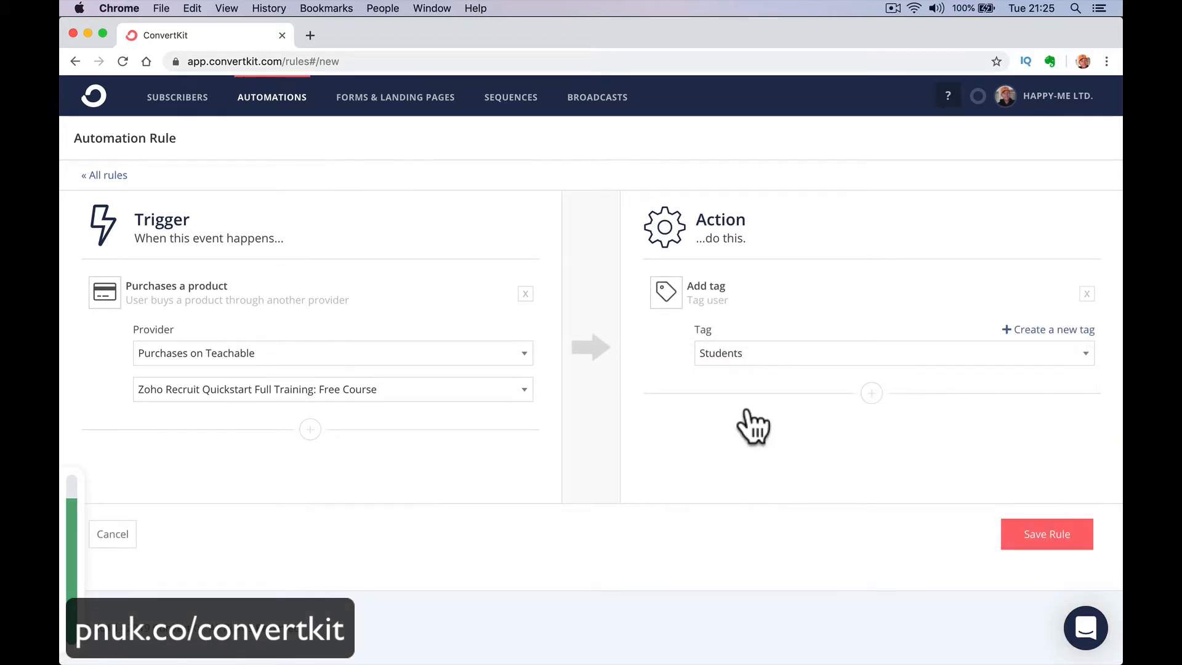
pyautogui.click(868, 396)
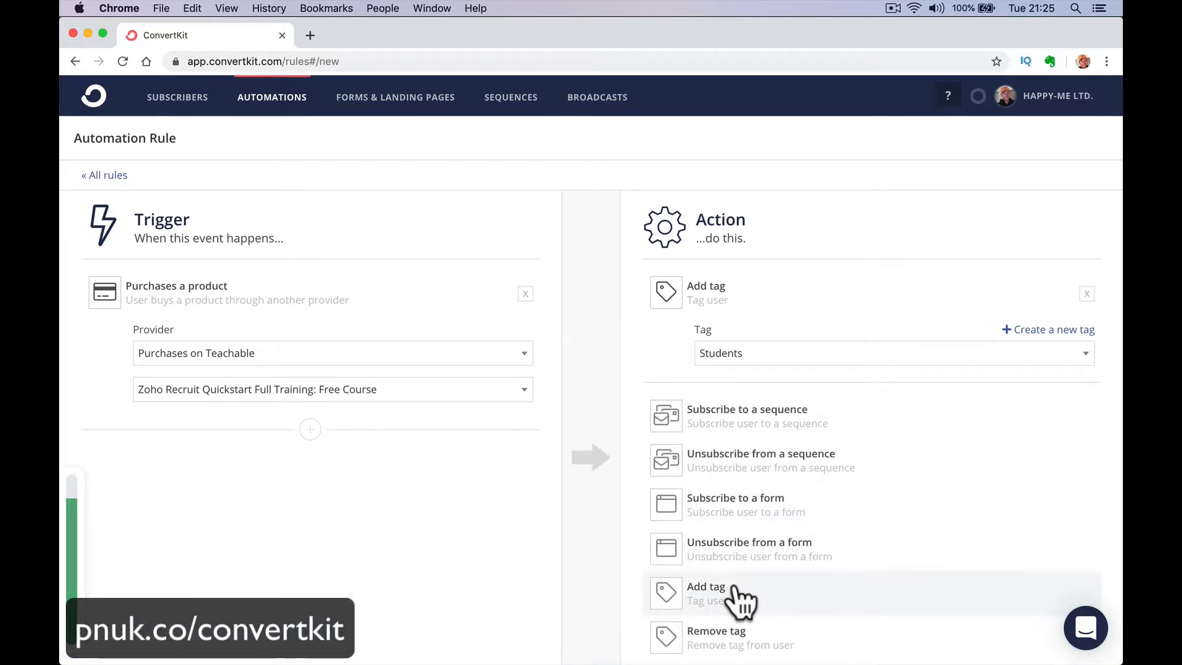
pyautogui.click(734, 592)
pyautogui.click(757, 484)
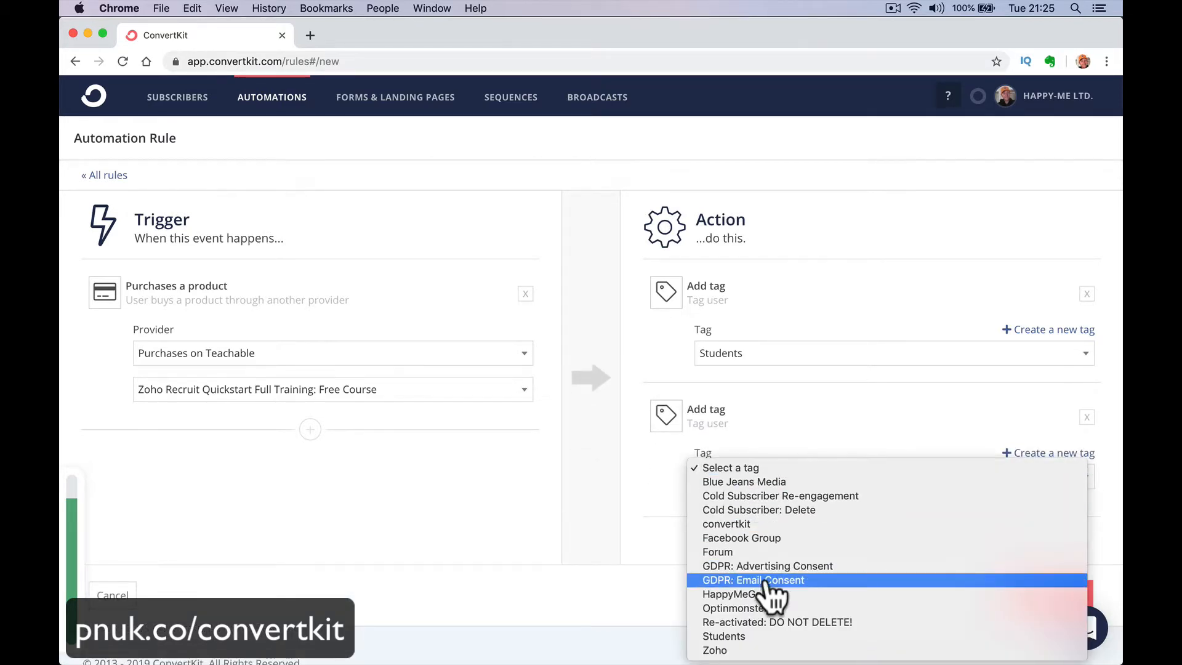
pyautogui.click(739, 650)
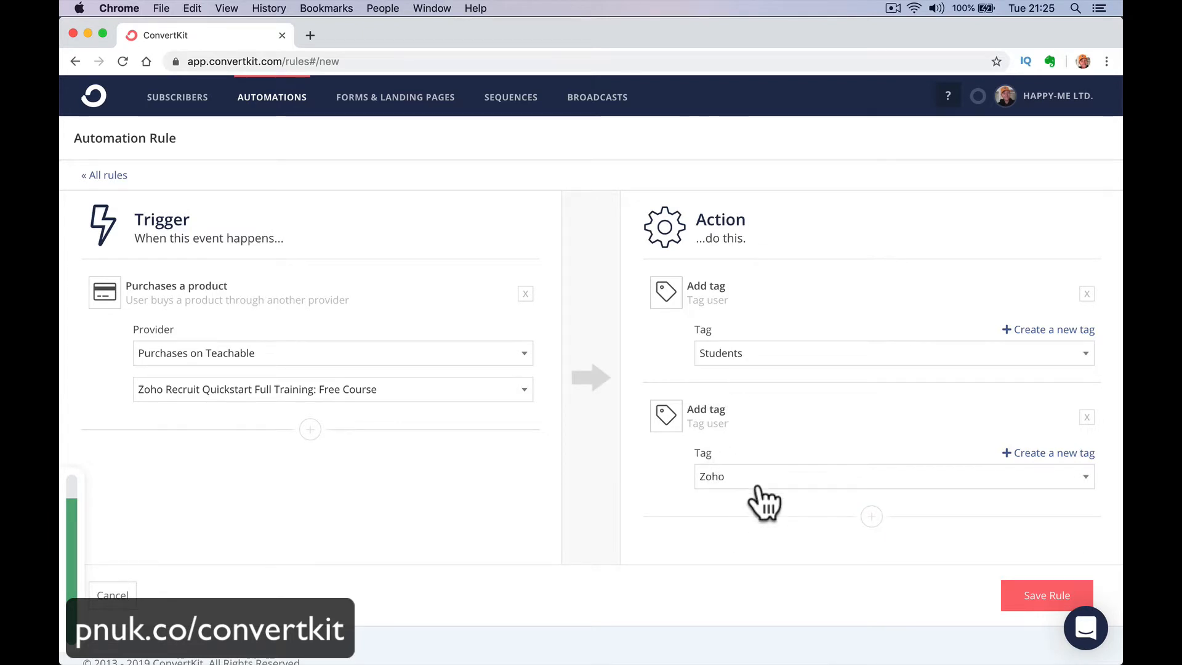
pyautogui.click(1009, 598)
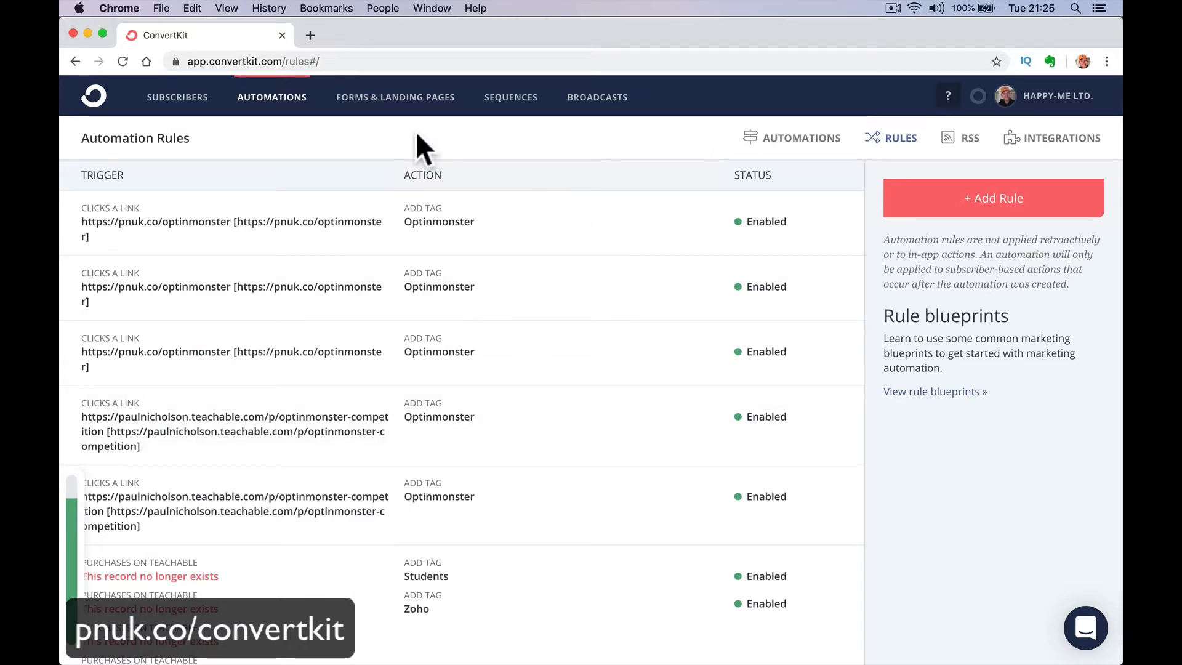
# Open the New Student Auto automation, inspect its Students tag event and close the event settings without changes
pyautogui.click(276, 98)
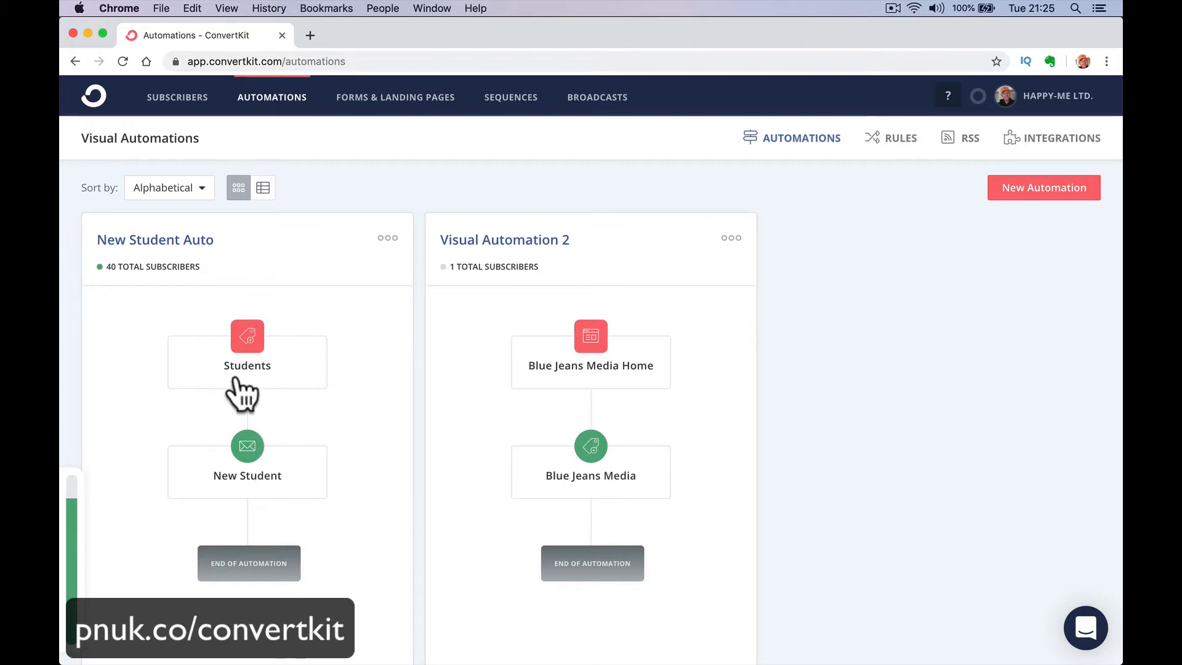
pyautogui.click(309, 368)
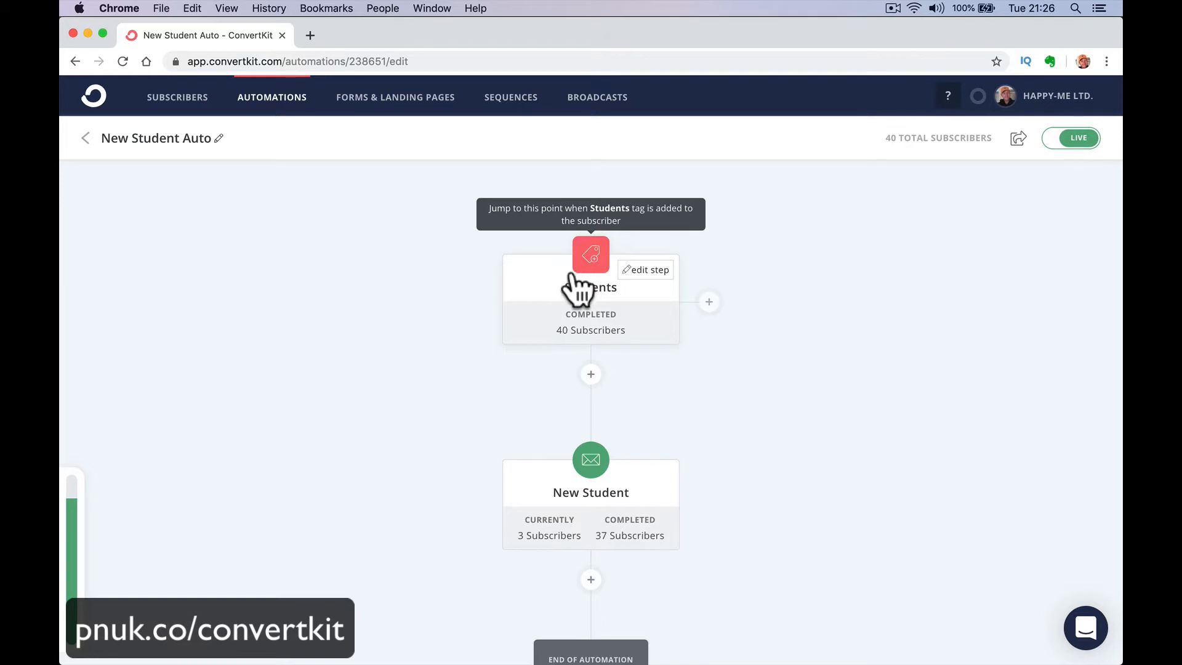
pyautogui.click(549, 296)
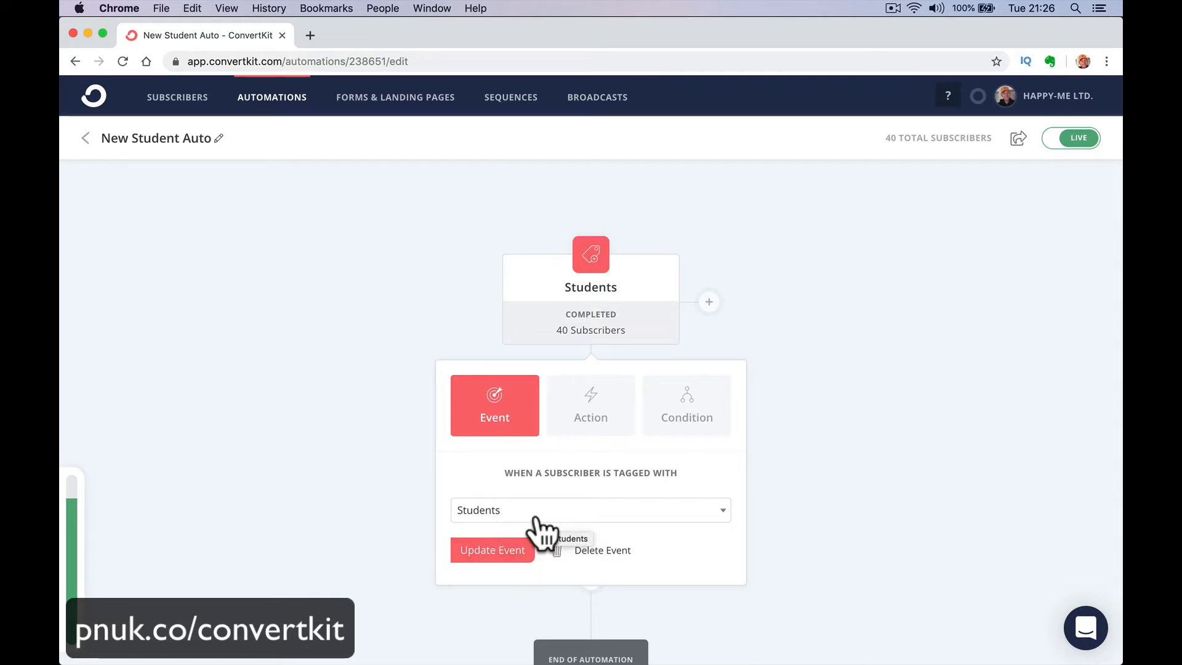
pyautogui.scroll(-4, 615, 623)
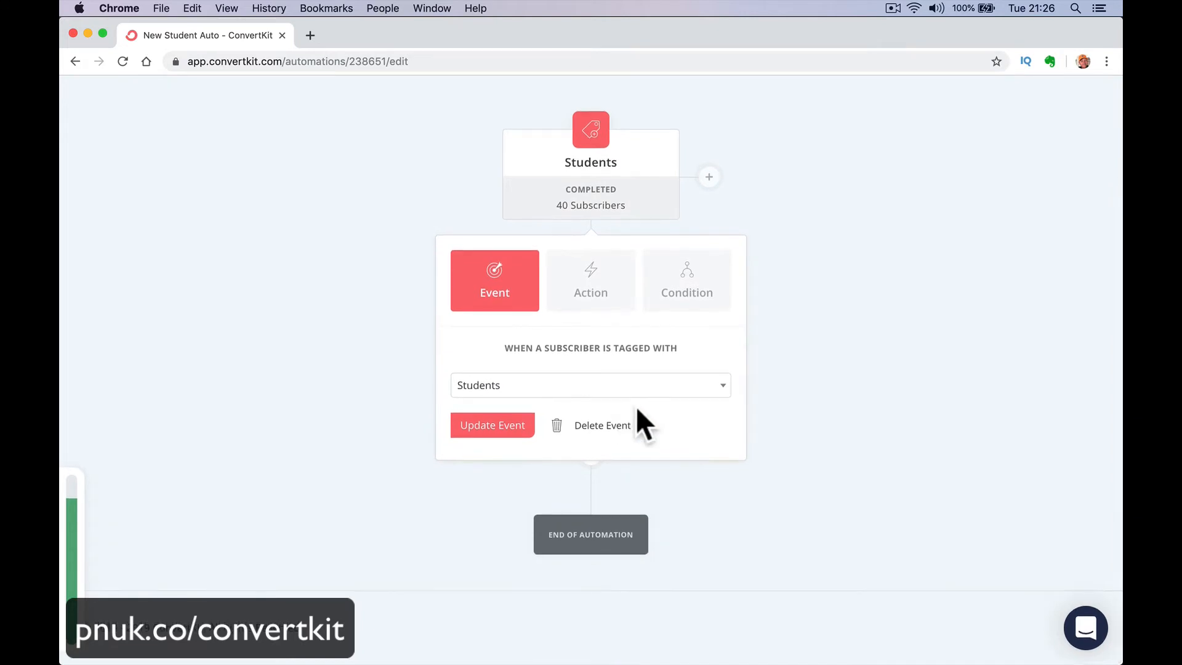
pyautogui.click(789, 335)
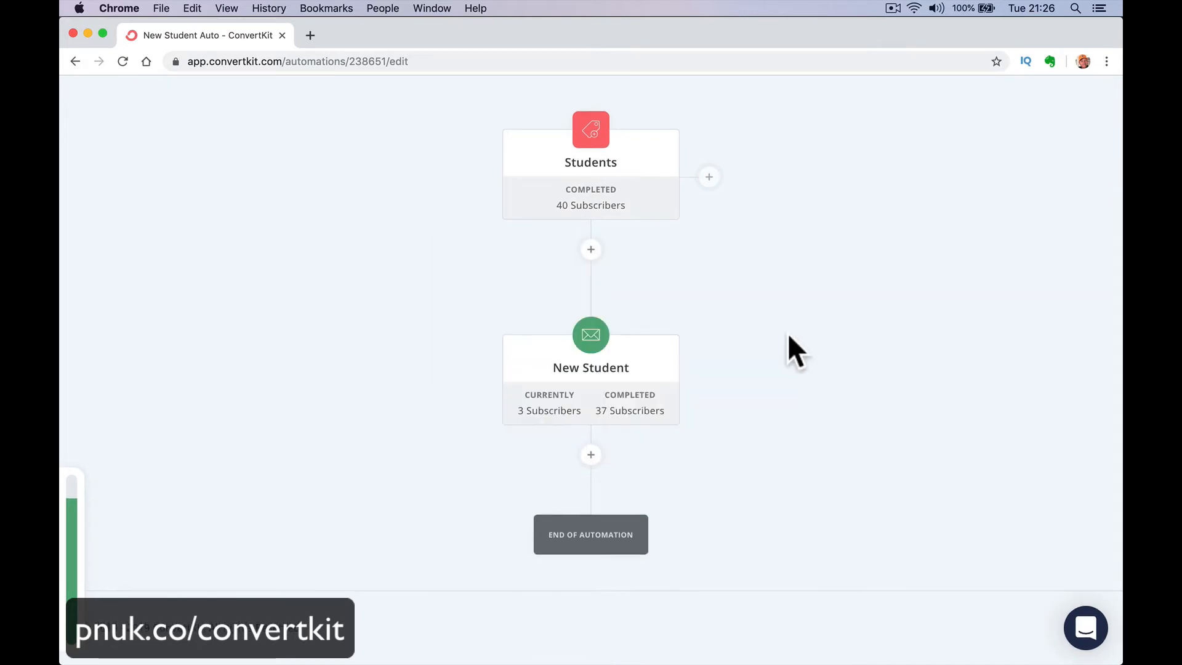
# Open the New Student sequence step and review its welcome email and the Just Checking In email
pyautogui.click(592, 374)
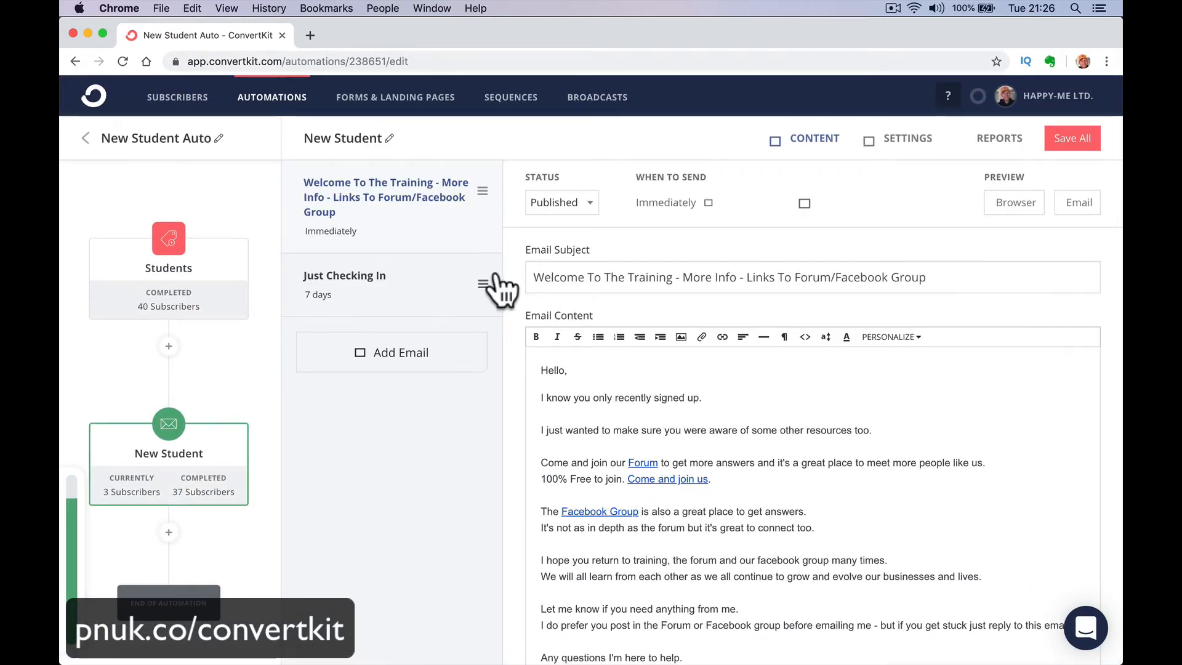
pyautogui.scroll(-4, 651, 388)
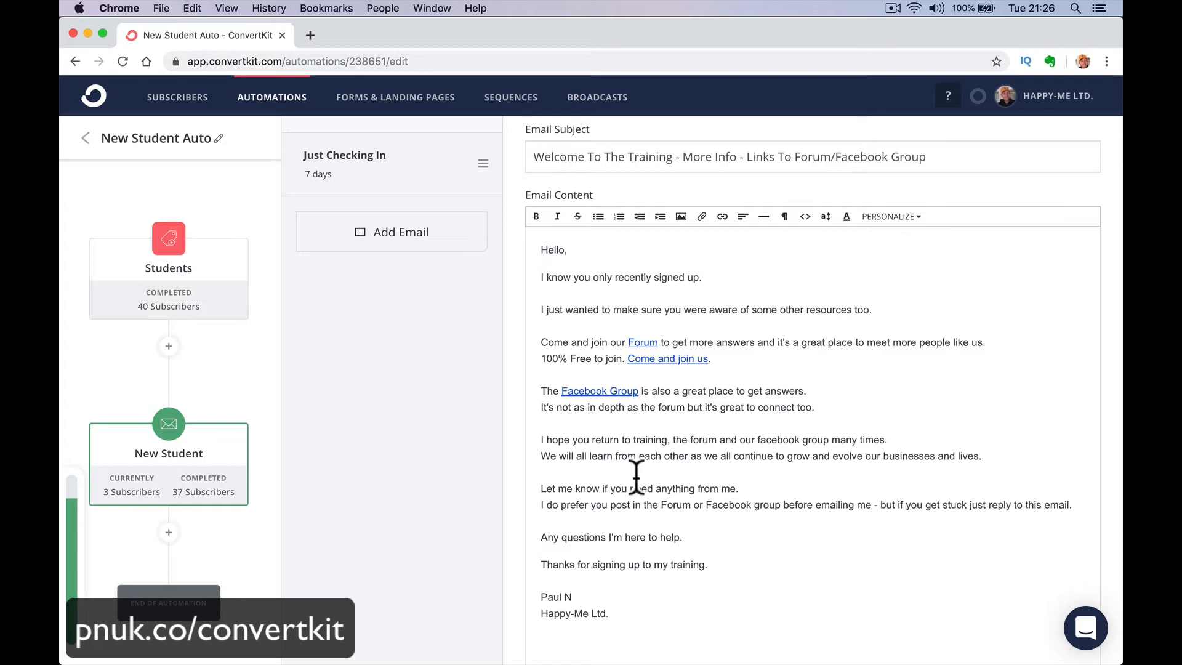
pyautogui.scroll(3, 636, 476)
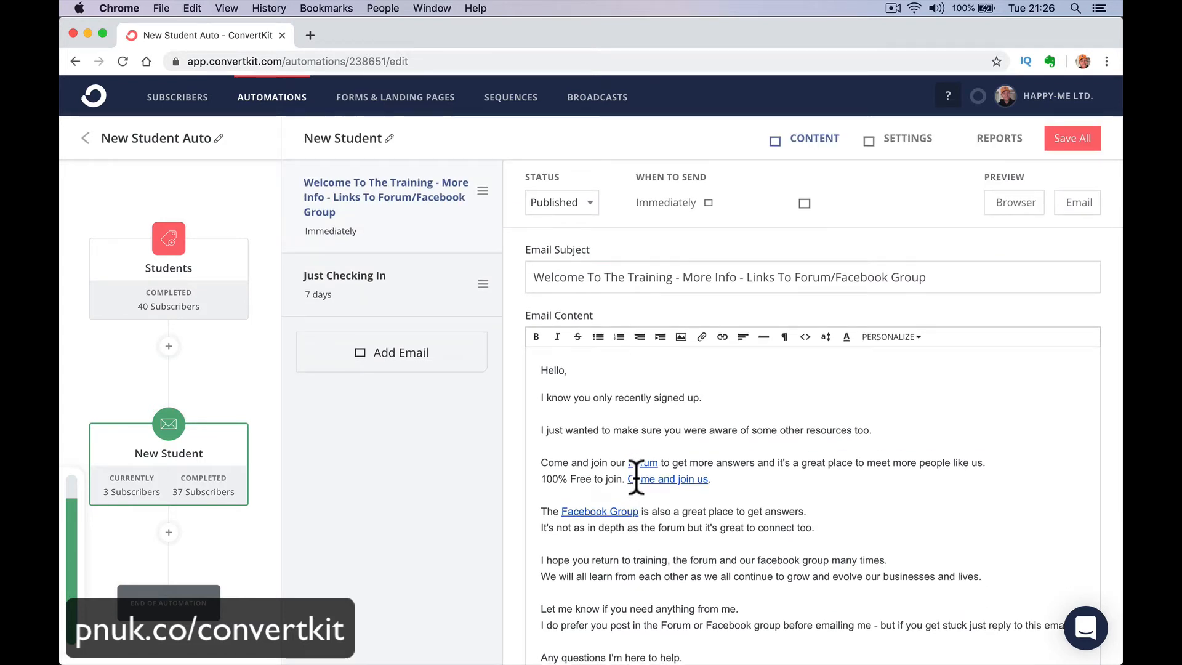
pyautogui.click(422, 285)
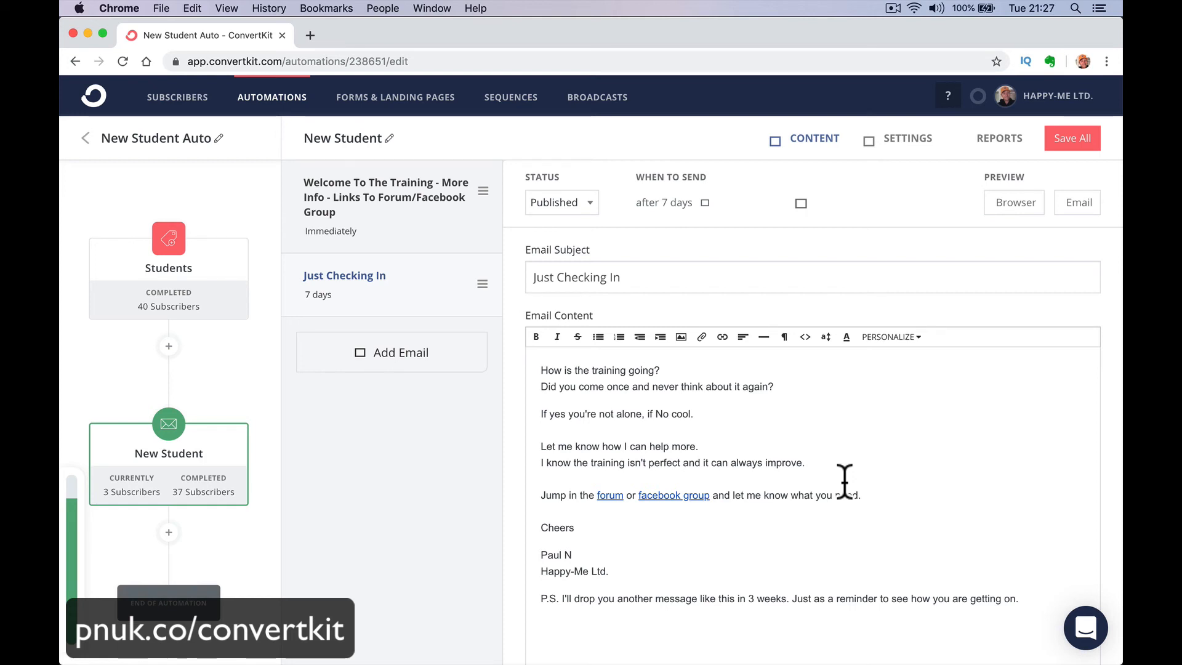
# Switch to Safari, open the website's Training Programs page and browse the free Zoho courses
pyautogui.moveTo(834, 658)
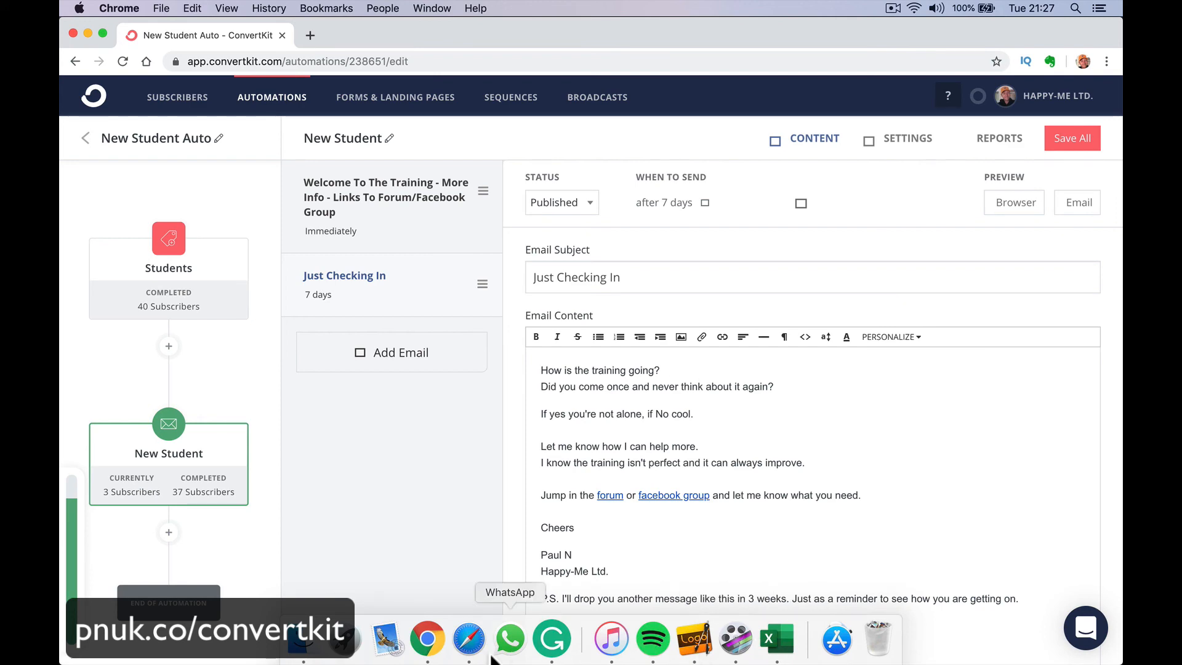
pyautogui.click(468, 637)
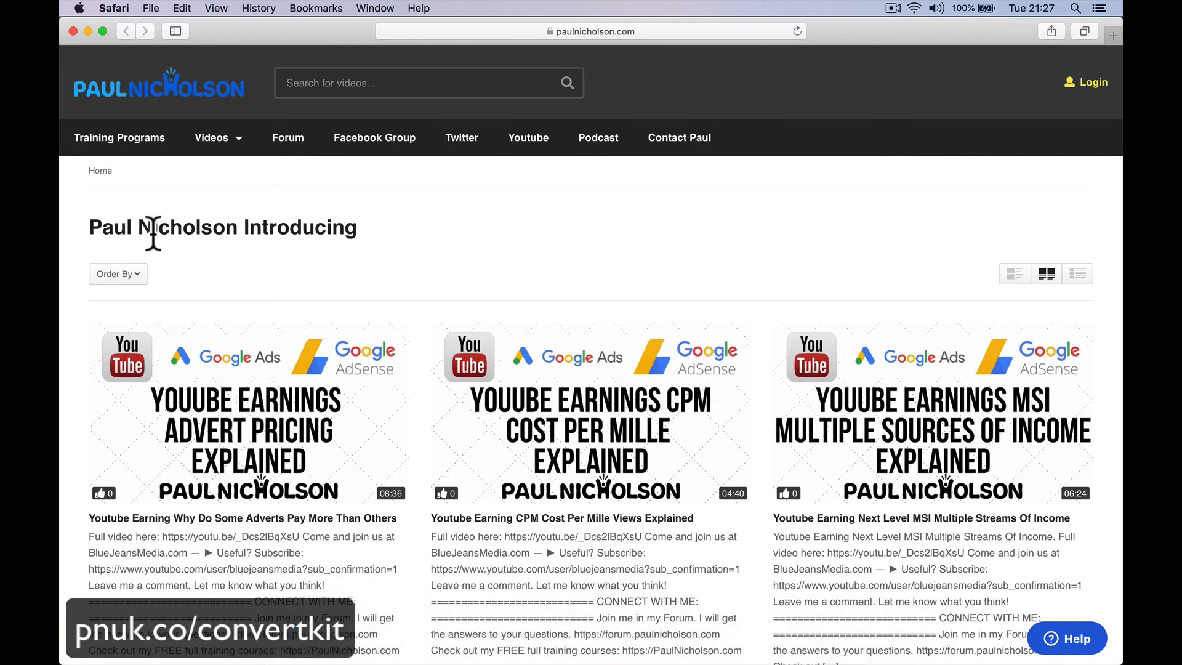
pyautogui.click(132, 151)
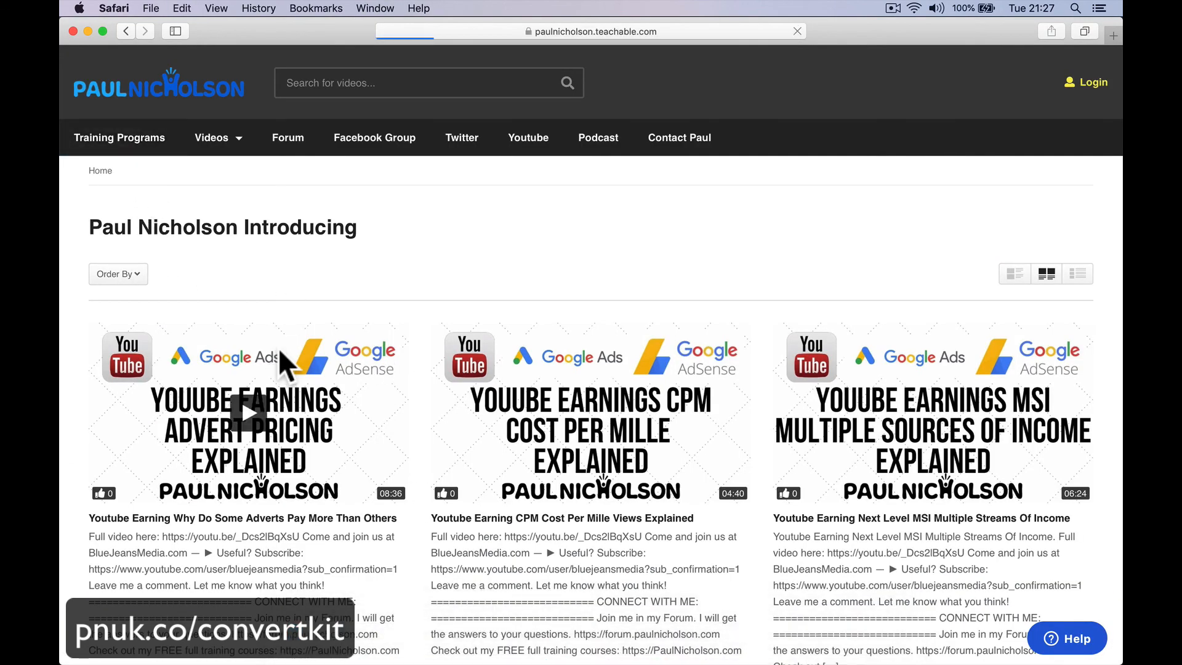
pyautogui.scroll(-10, 279, 351)
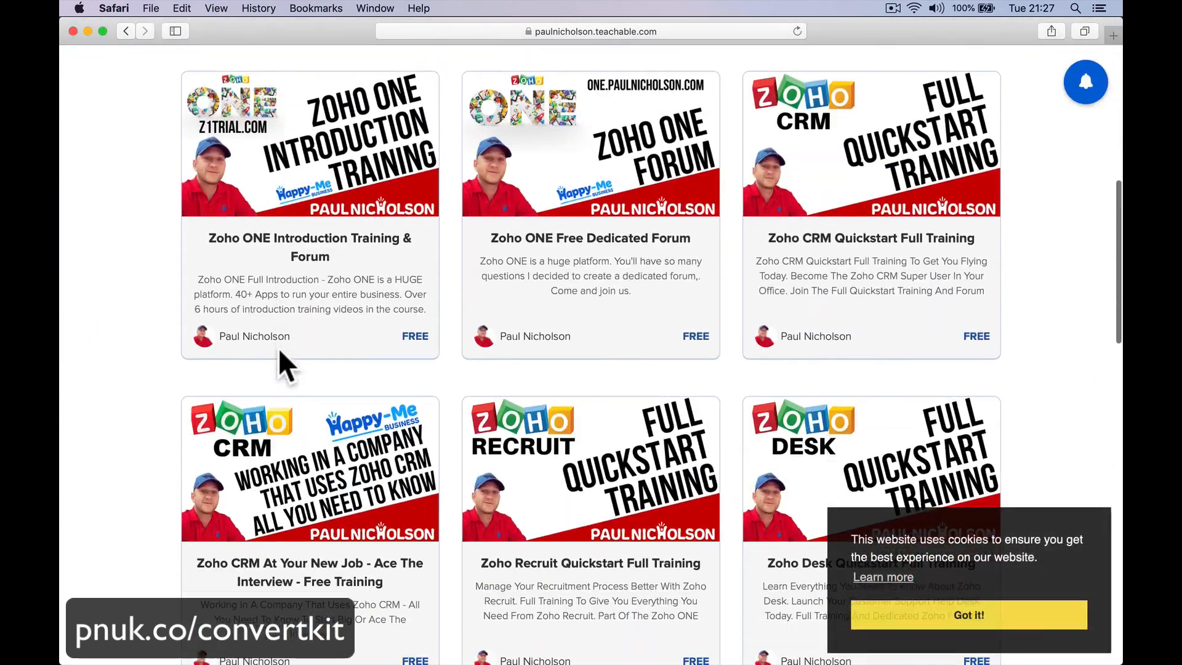